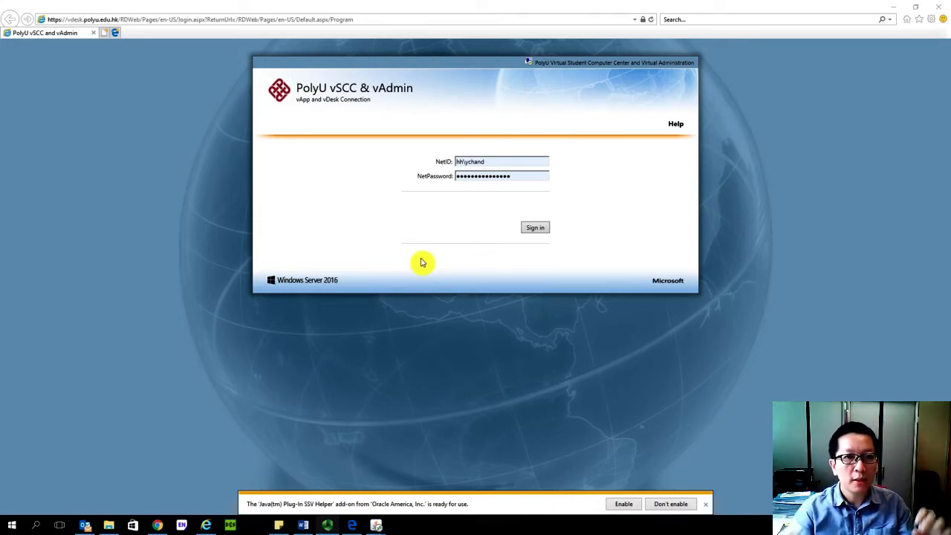
- Sign in to the PolyU vSCC & vAdmin portal and launch File Explorer from the Utility folder
click(537, 231)
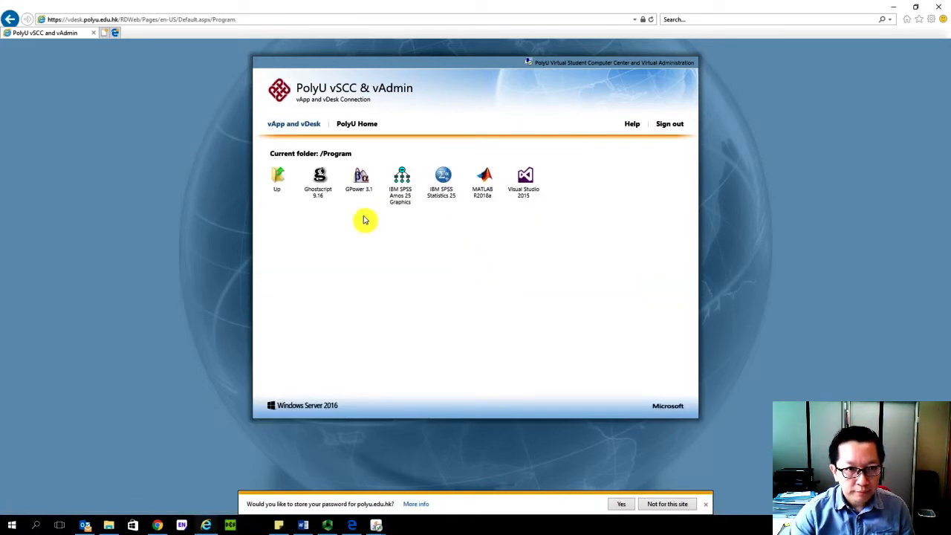
click(276, 182)
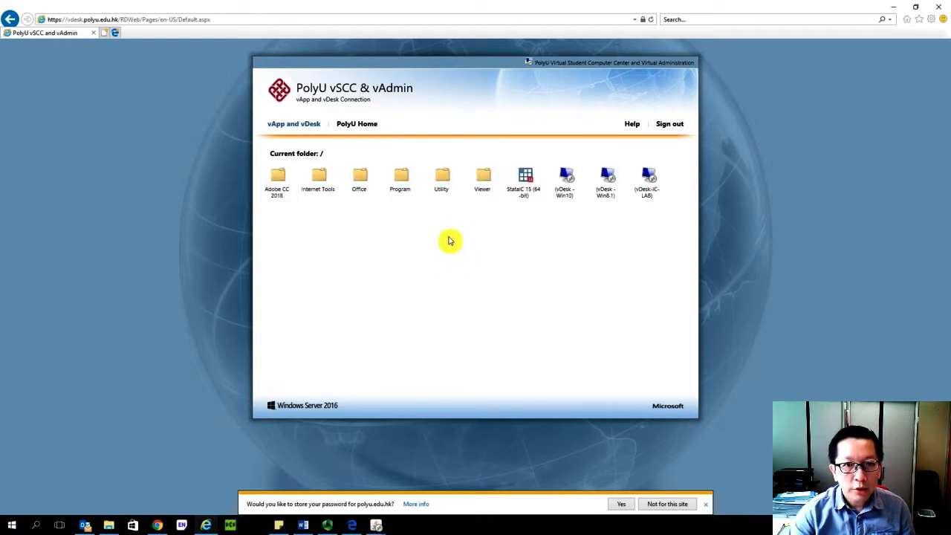
click(439, 180)
click(402, 180)
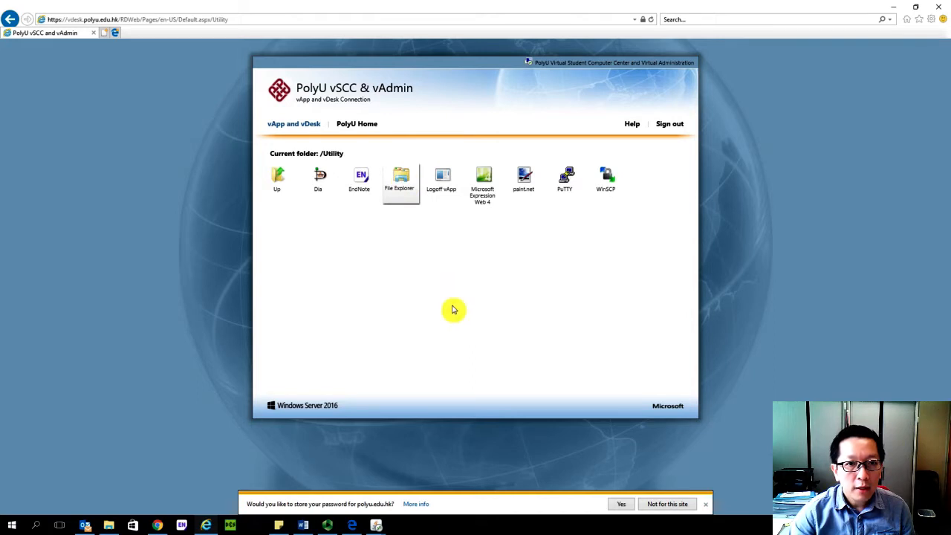
click(212, 193)
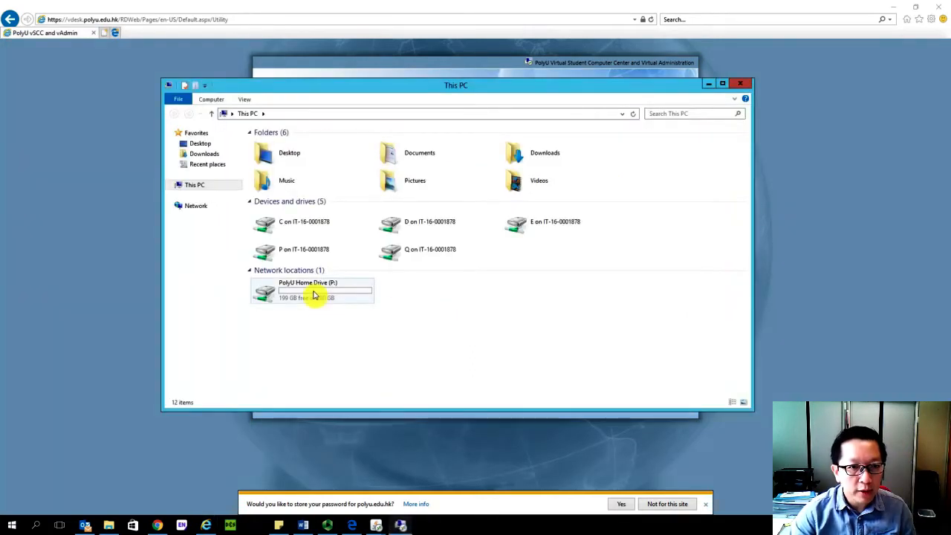
- Open the SPSS dataset DigitalLiteracyForElderly_demo from the Main Data for Descriptive Statistics folder on PolyU Home Drive (P:)
double_click(314, 295)
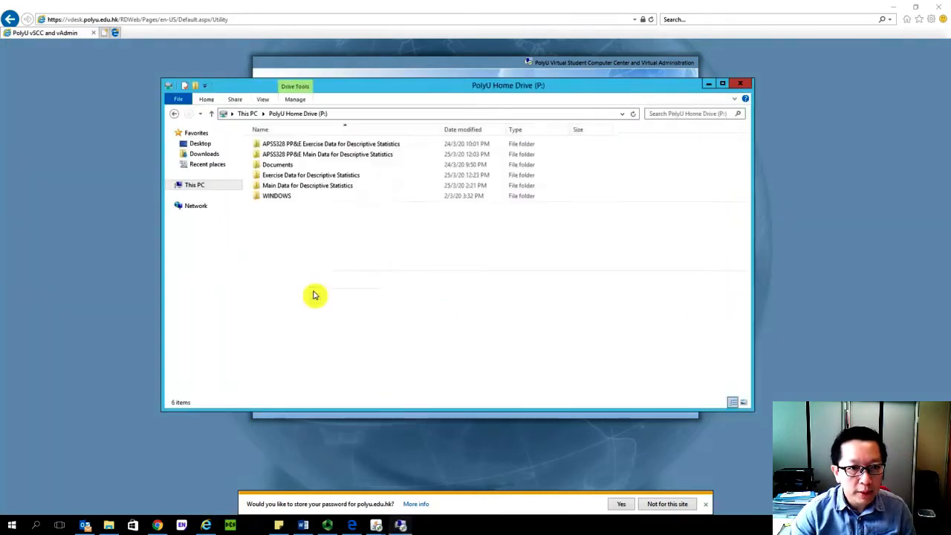
double_click(336, 188)
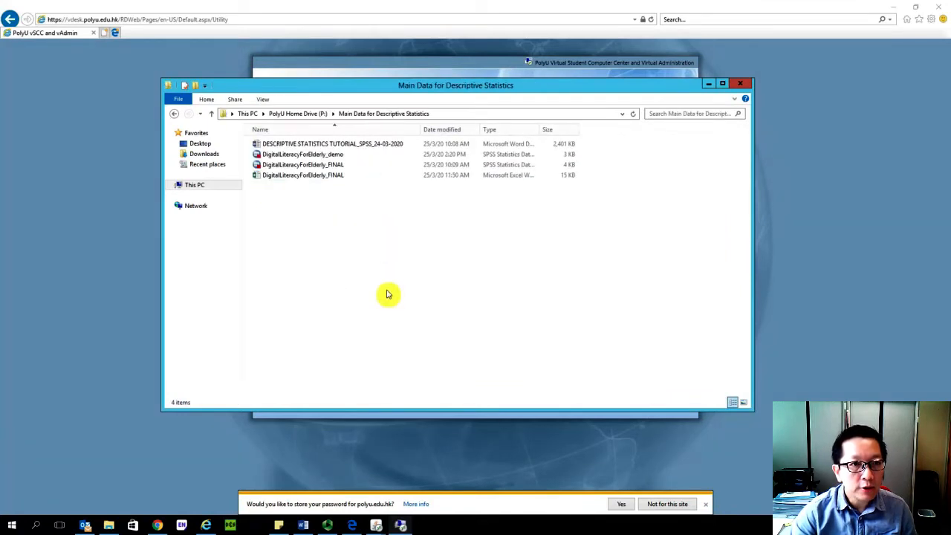
double_click(327, 154)
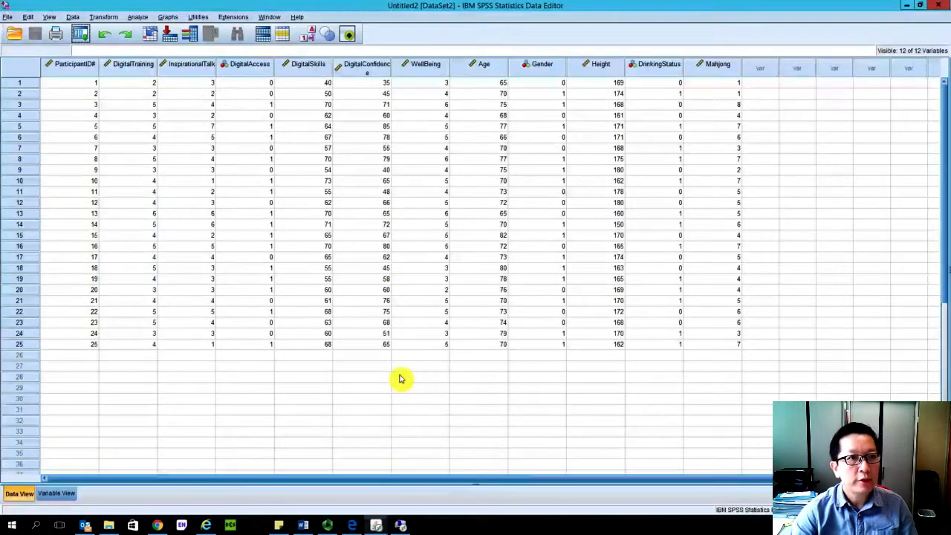
- Show the variable definitions and widen the Values, Label and Name columns so their full text can be read
click(65, 494)
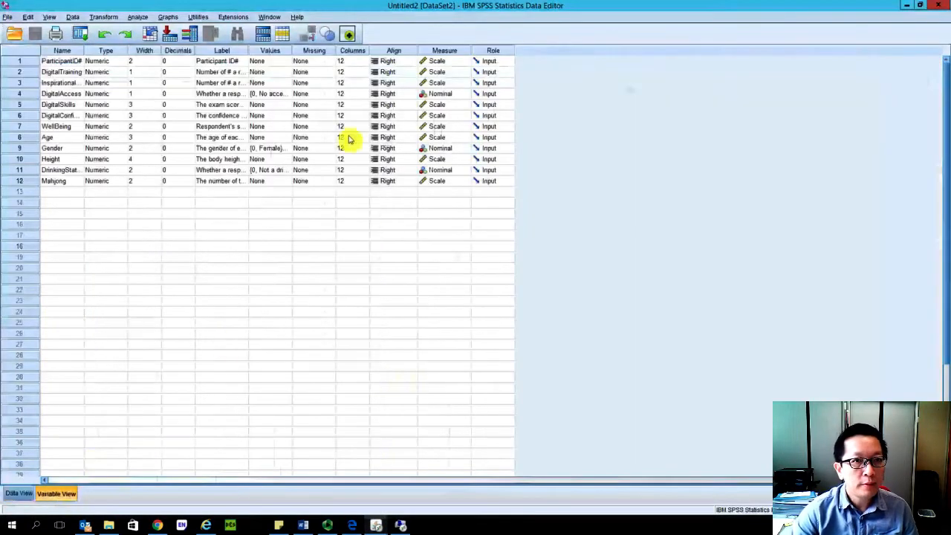
click(292, 54)
drag(292, 53, 396, 55)
drag(249, 55, 439, 54)
drag(85, 55, 132, 64)
click(301, 280)
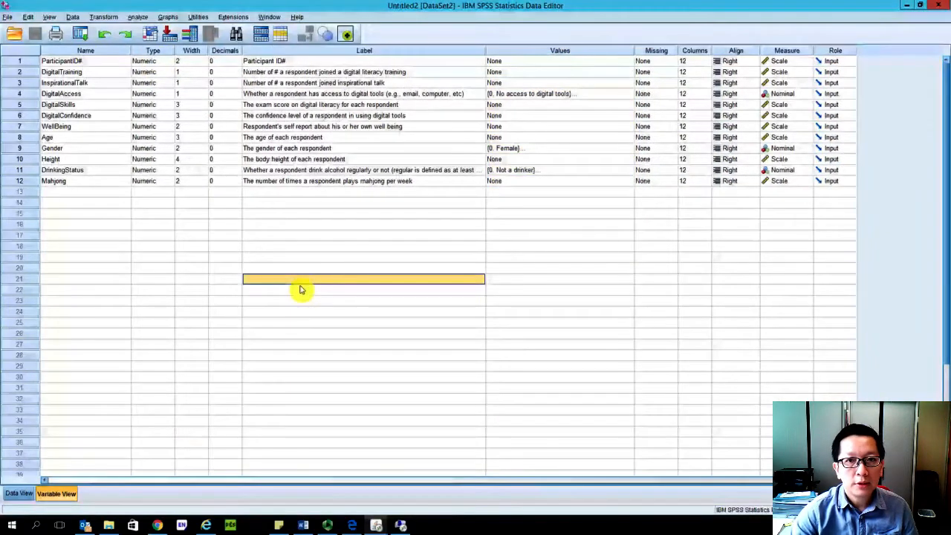
- Return to the data grid, open the Frequencies analysis and widen its dialog to show the full variable labels
click(20, 494)
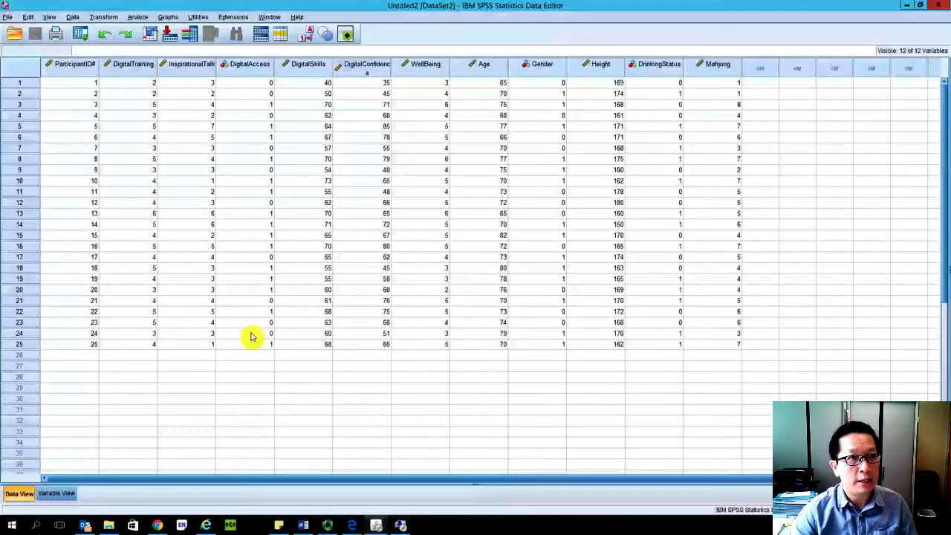
click(140, 16)
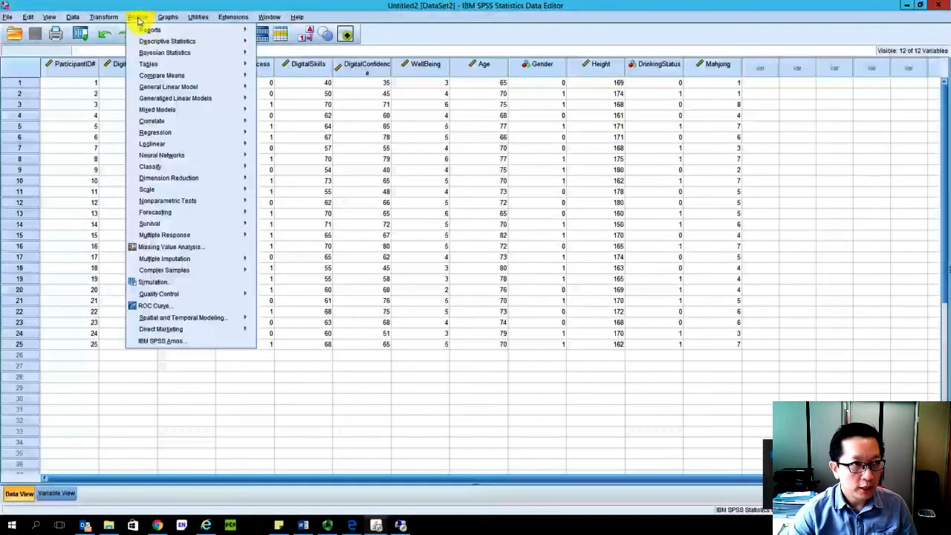
mouse_move(179, 45)
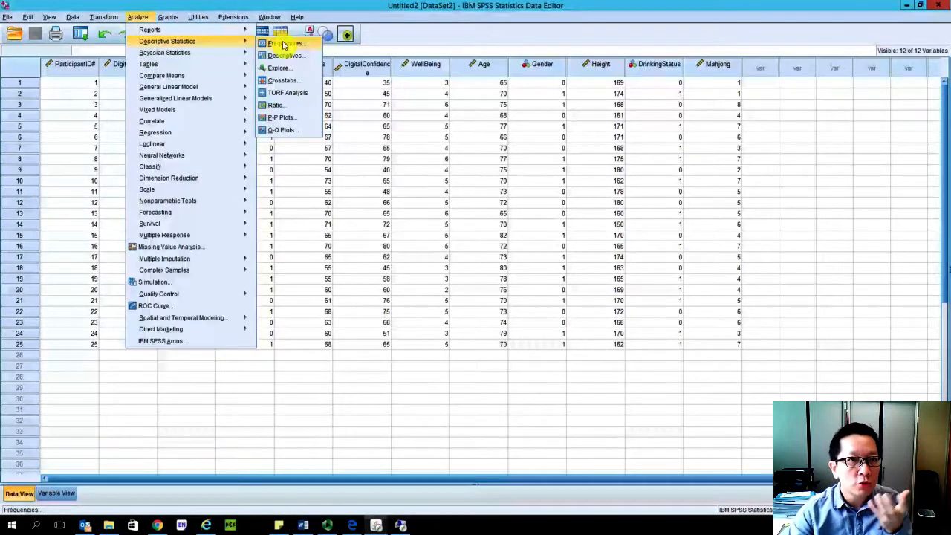
click(282, 45)
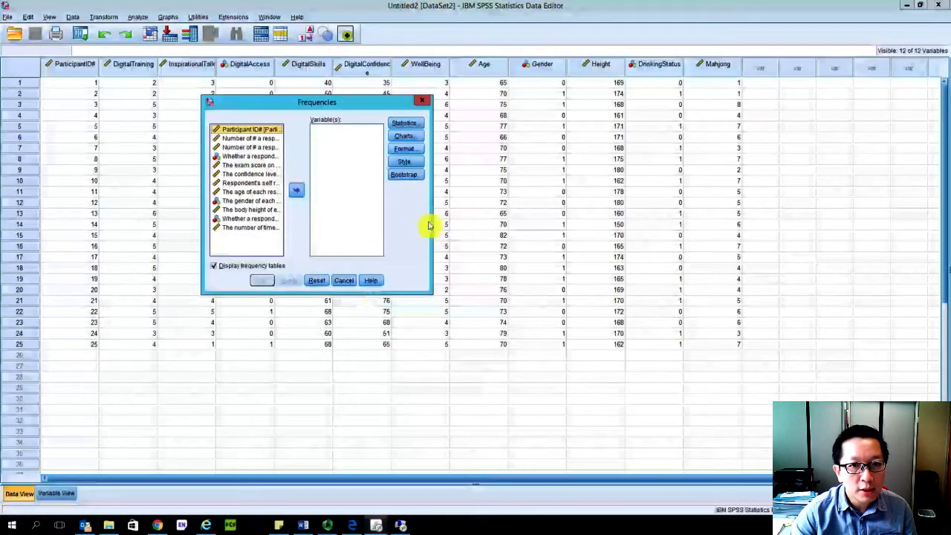
drag(431, 223, 755, 234)
drag(391, 104, 350, 104)
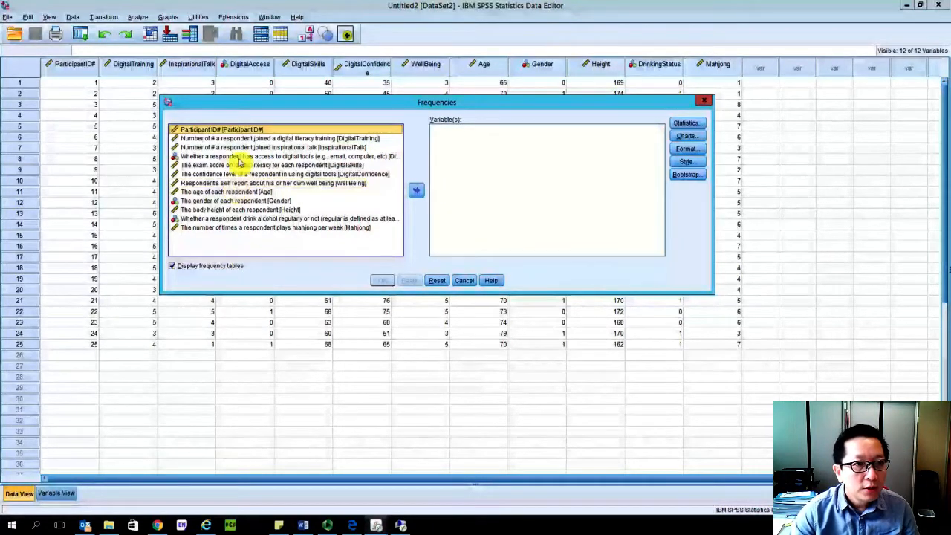
- Add all variables from DigitalTraining through Mahjong to the Frequencies analysis, leaving out ParticipantID#
click(265, 139)
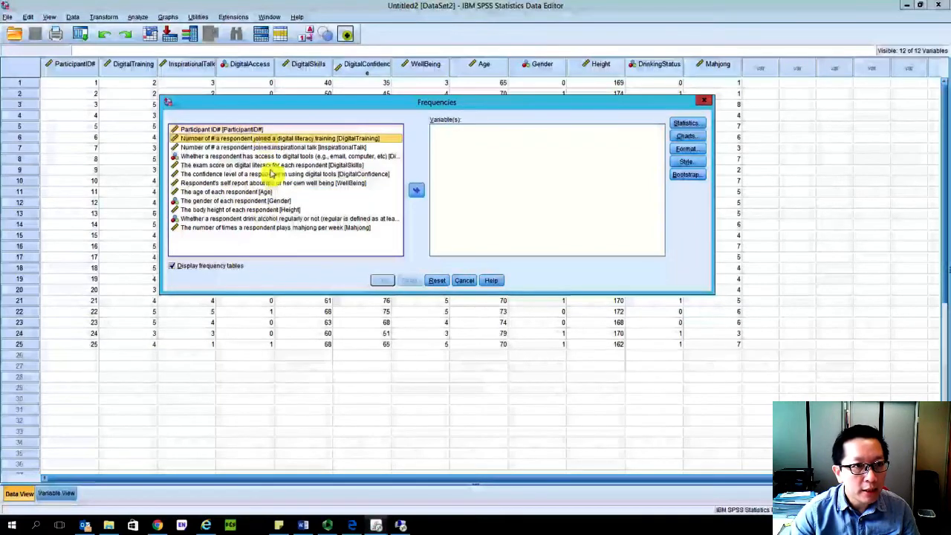
shift+click(263, 228)
click(269, 140)
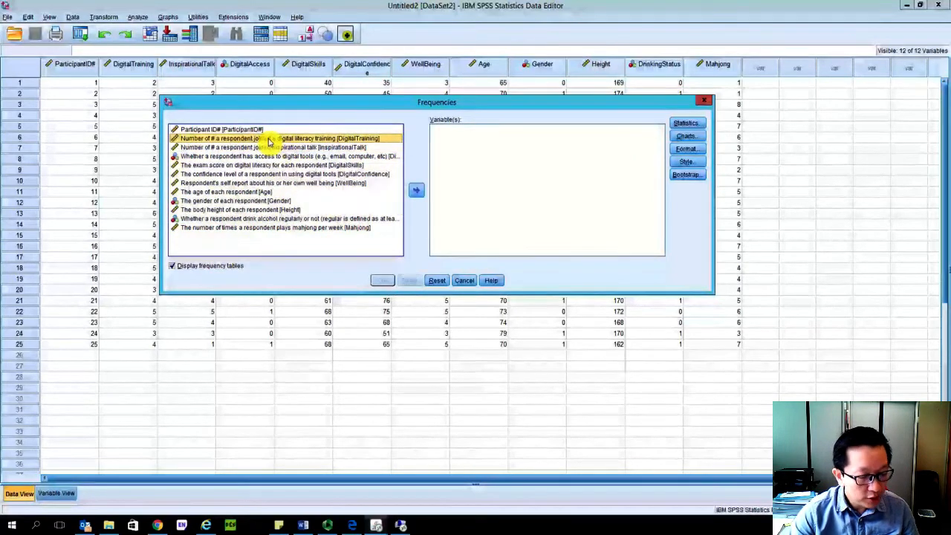
shift+click(272, 228)
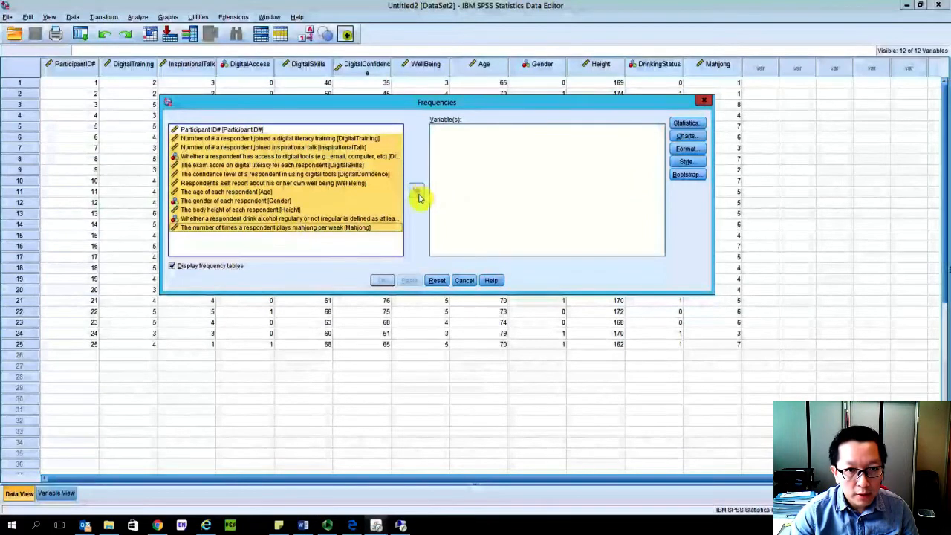
click(416, 194)
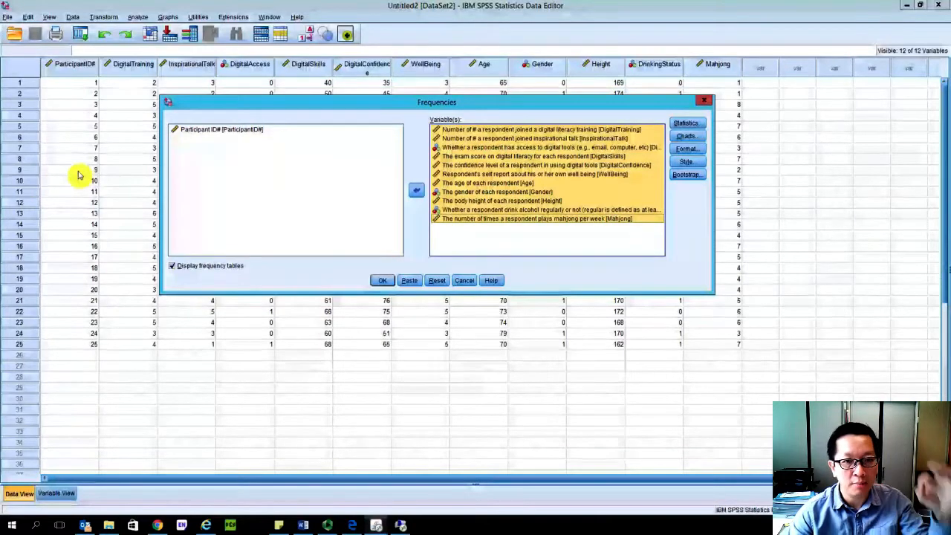
- Include the mean, median and mode in the statistics of the Frequencies analysis
click(693, 125)
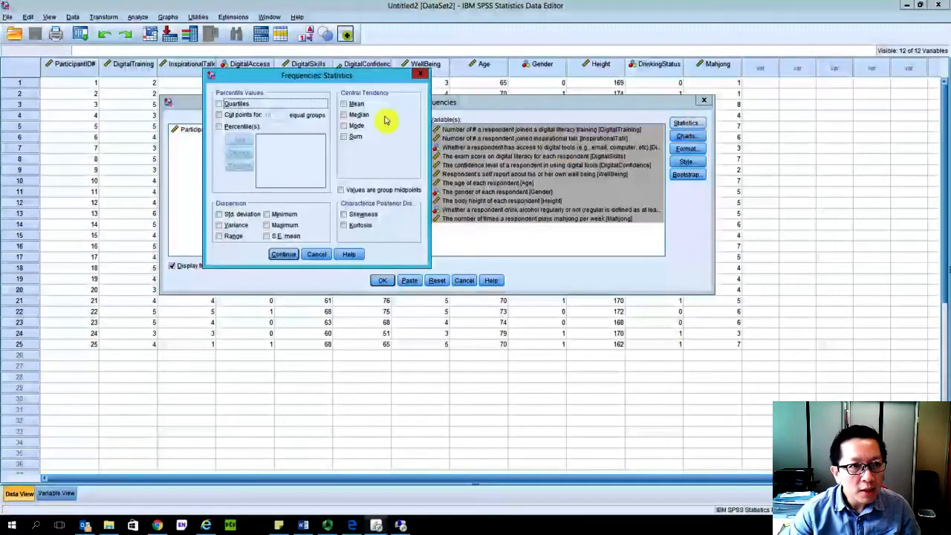
click(357, 105)
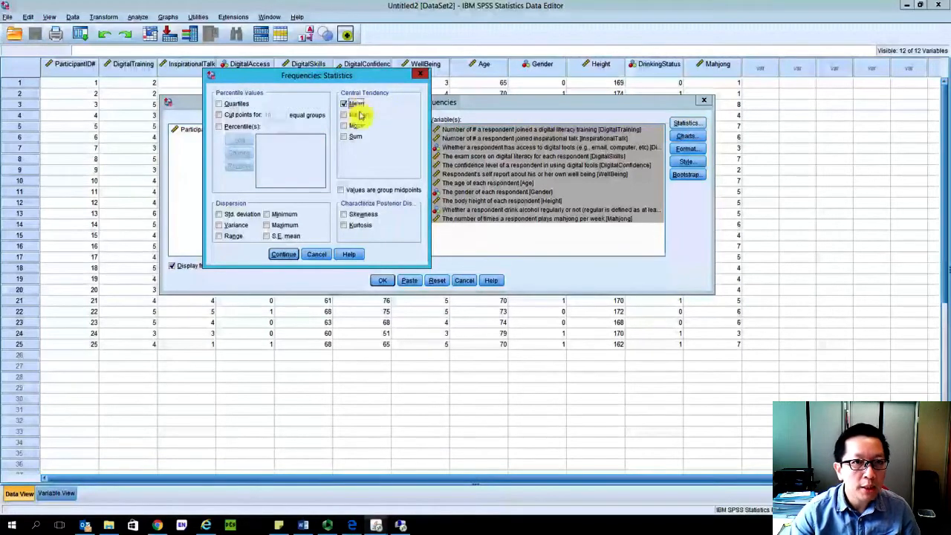
click(358, 115)
click(357, 126)
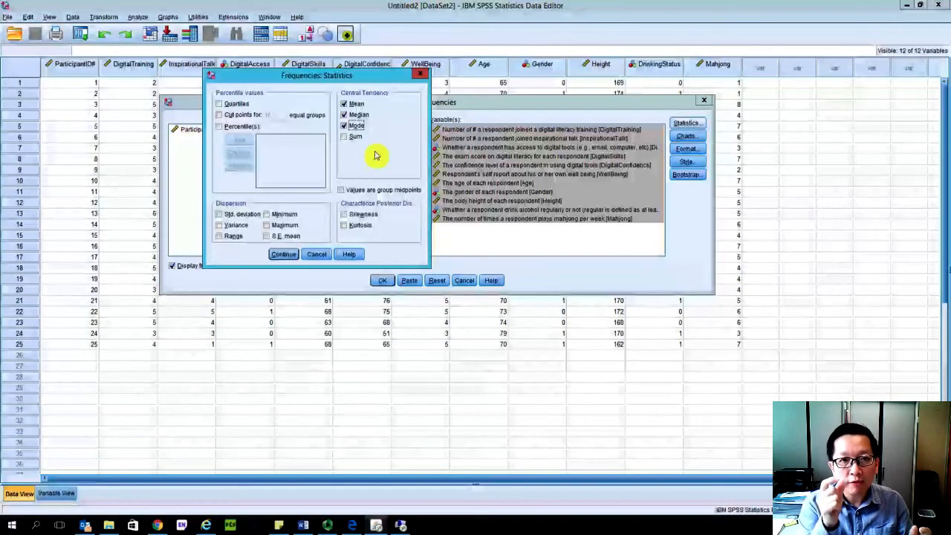
- Add standard deviation, variance, minimum and maximum to the requested statistics and accept the statistics settings
click(230, 215)
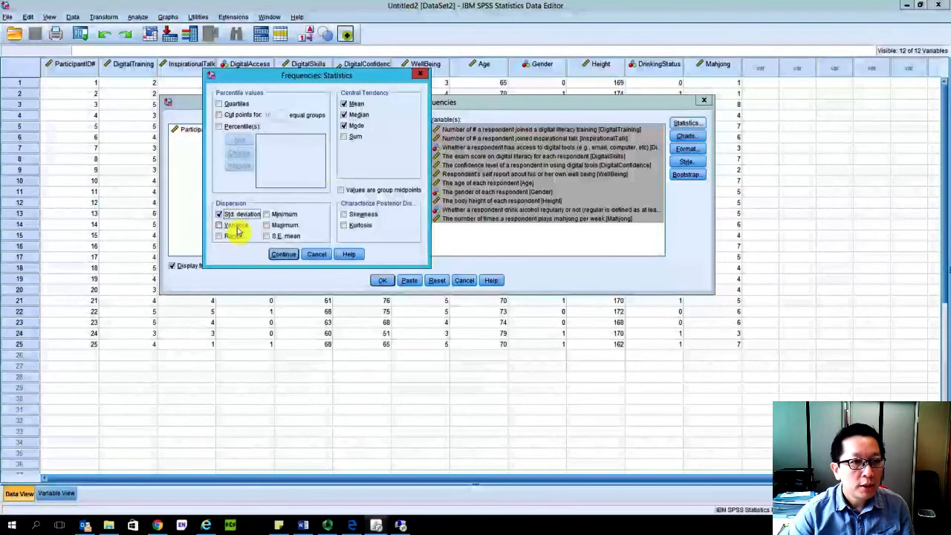
click(236, 227)
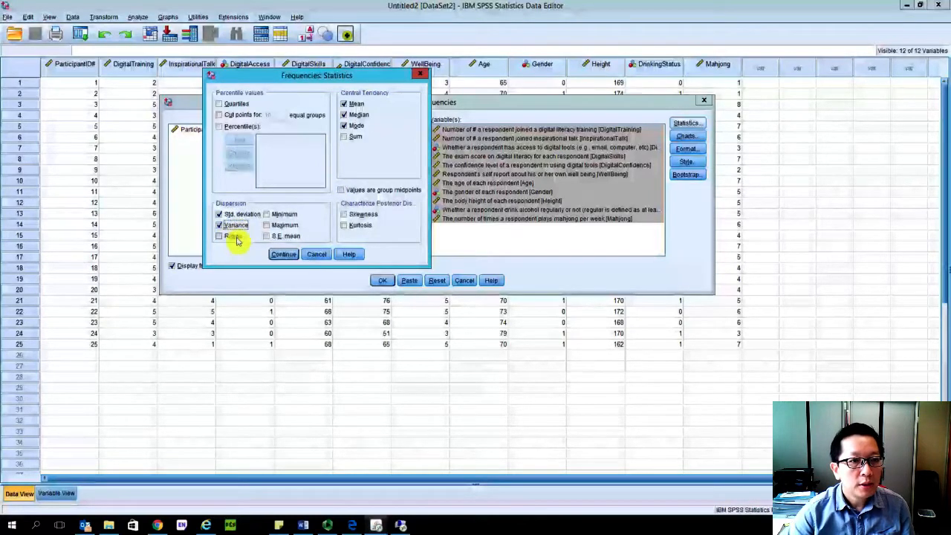
click(279, 214)
click(282, 225)
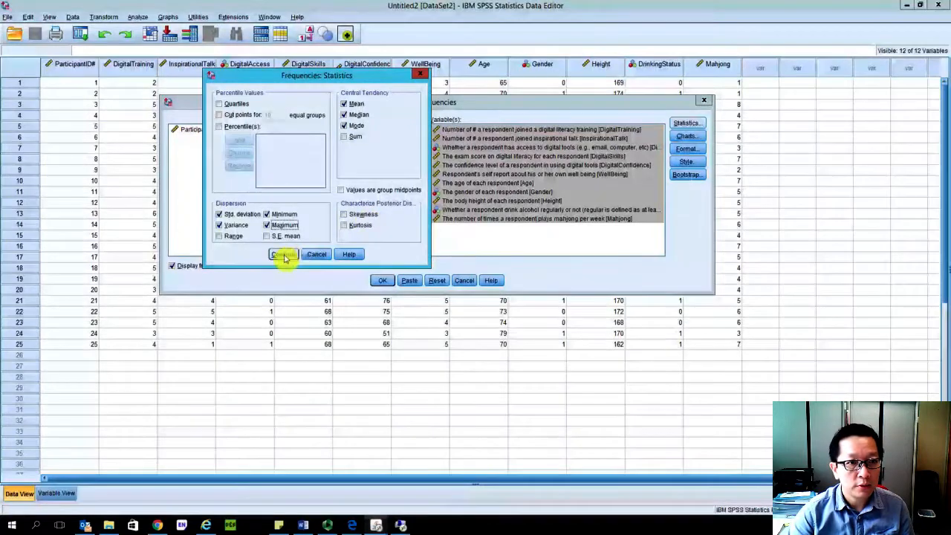
click(355, 125)
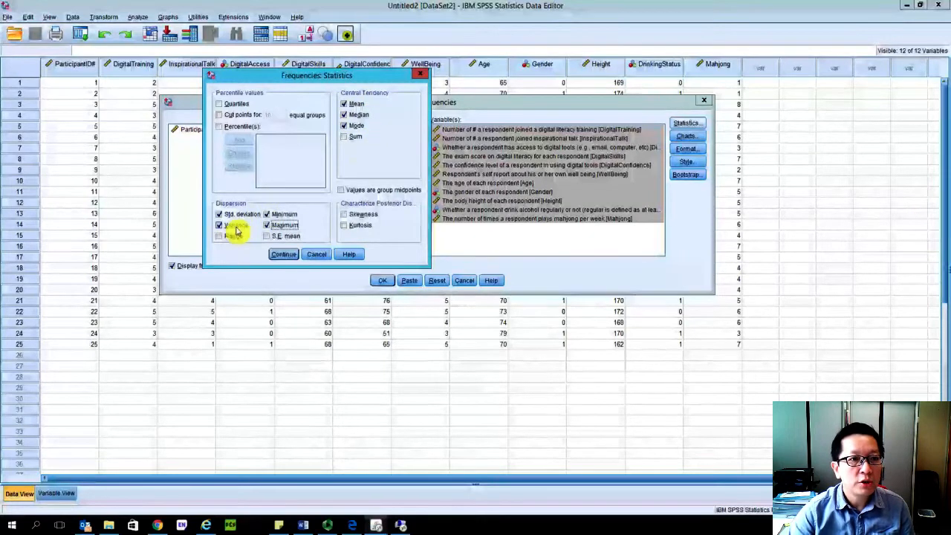
click(281, 254)
- Set the Frequencies charts to histograms with the normal curve shown
click(686, 137)
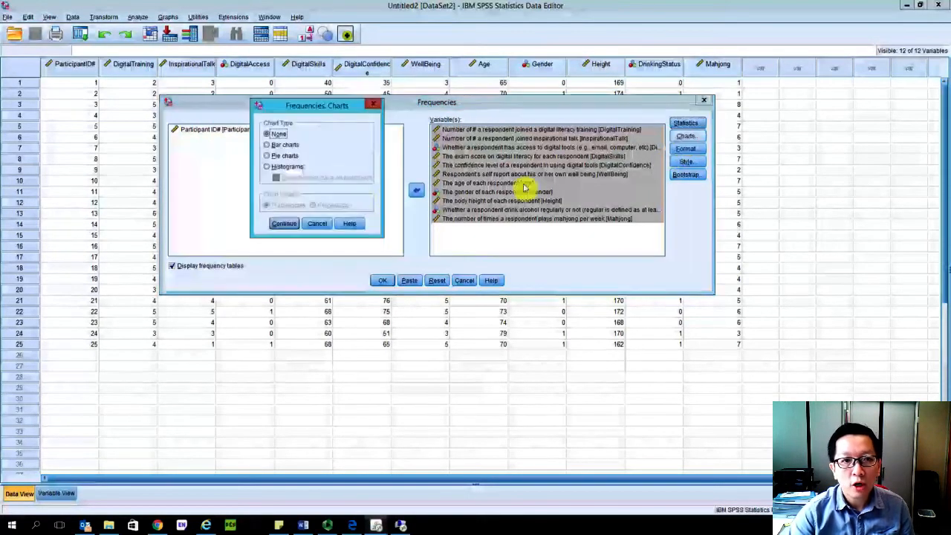
click(299, 168)
click(301, 179)
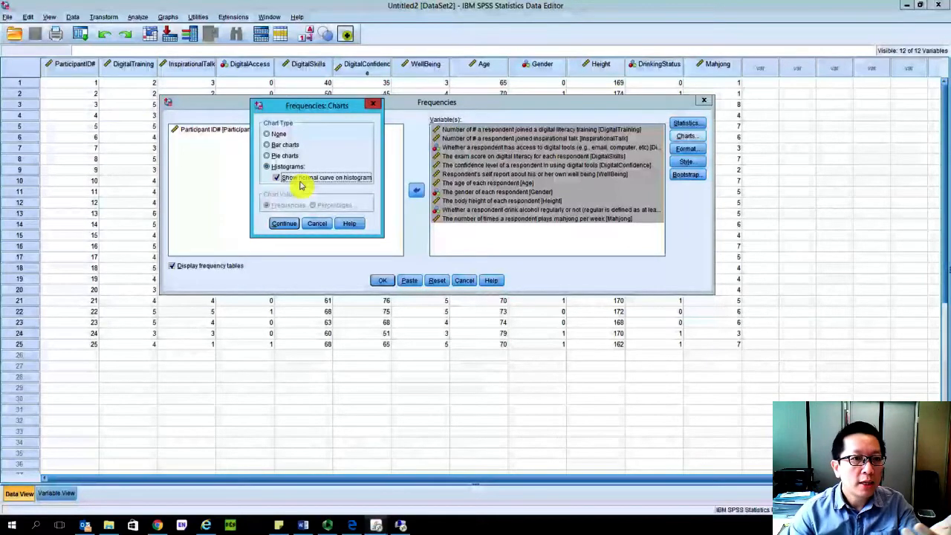
click(289, 227)
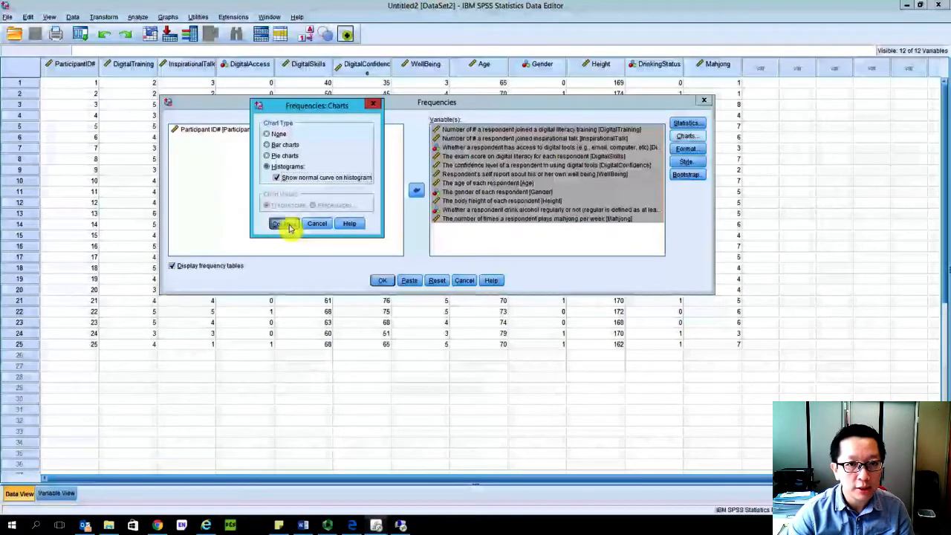
- Look through the Format, Style and Bootstrap options of the Frequencies analysis
click(686, 149)
click(532, 147)
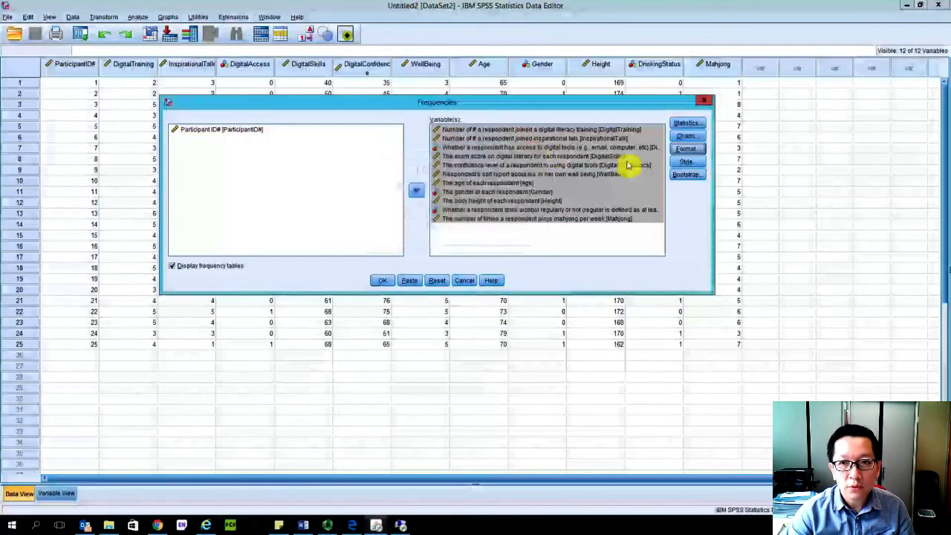
click(686, 161)
click(662, 98)
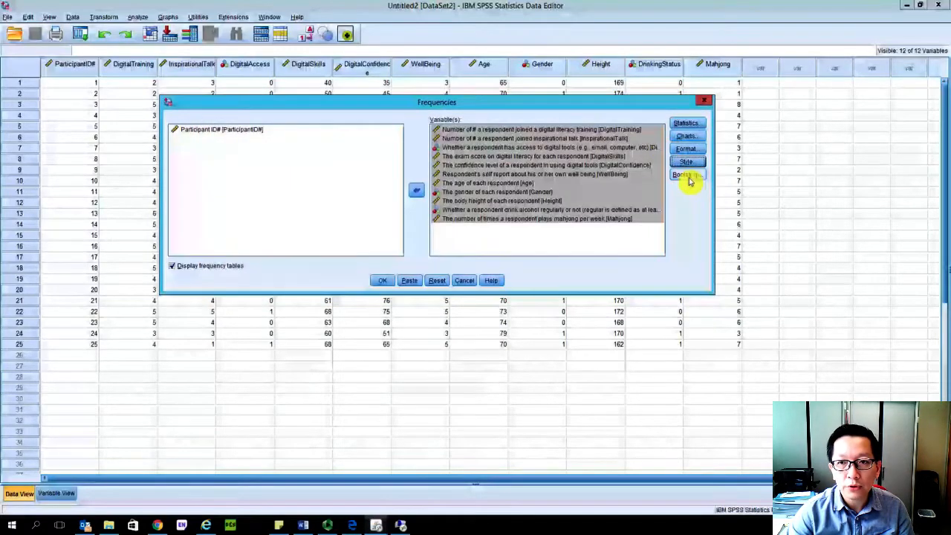
click(686, 174)
click(541, 70)
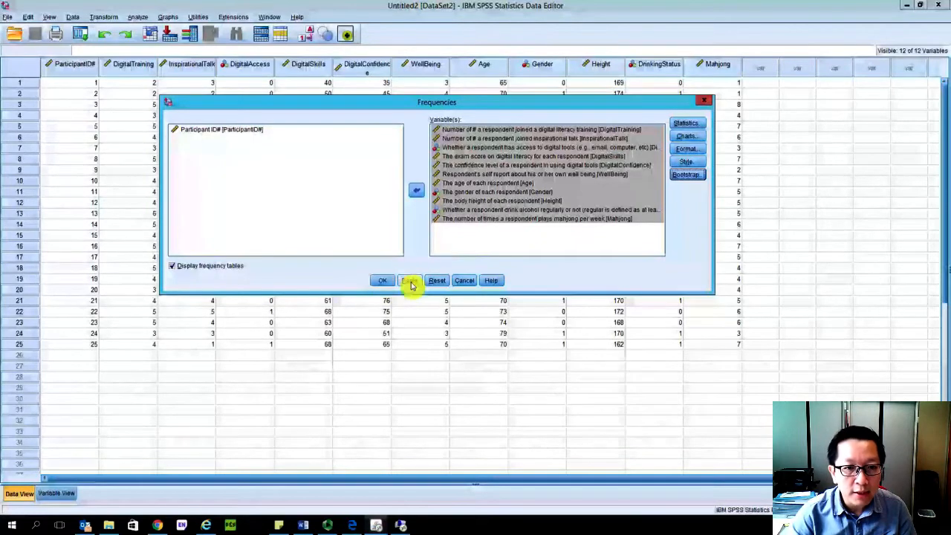
- Paste the Frequencies command as syntax, enlarge and reposition the syntax window, and highlight the keywords after /STATISTICS=
click(409, 281)
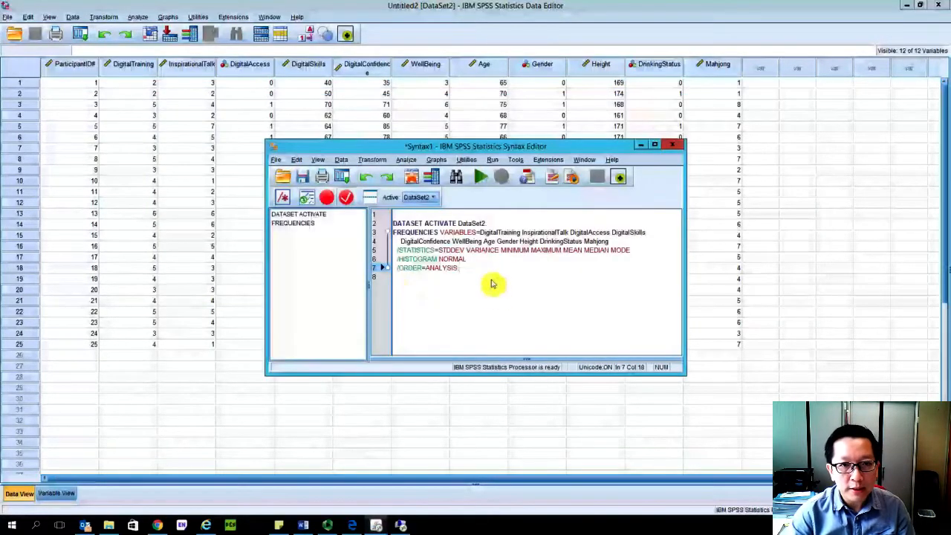
drag(685, 375, 744, 426)
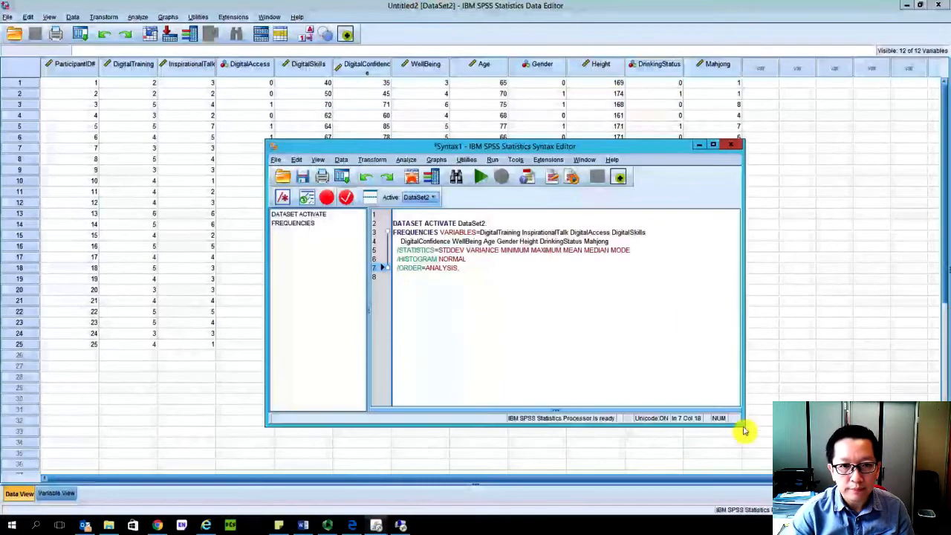
drag(578, 139, 516, 117)
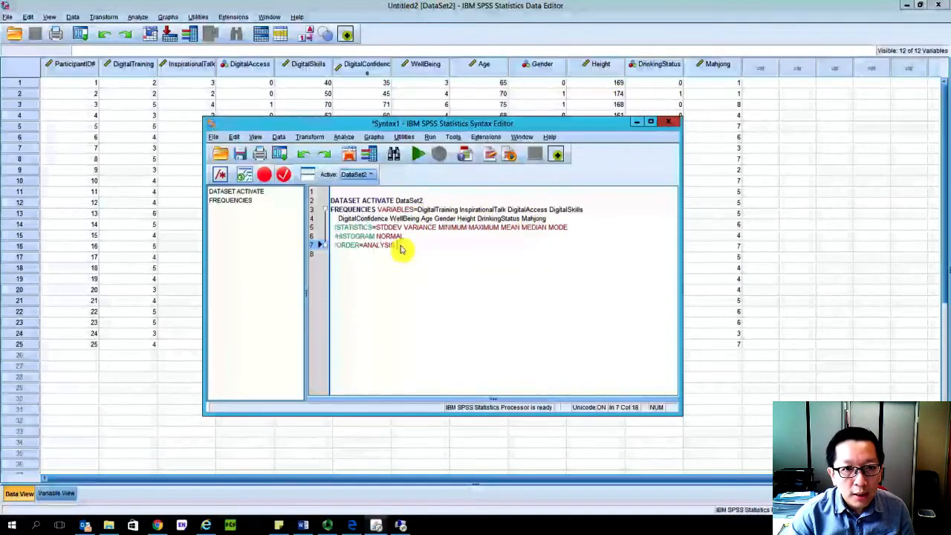
drag(568, 228, 379, 232)
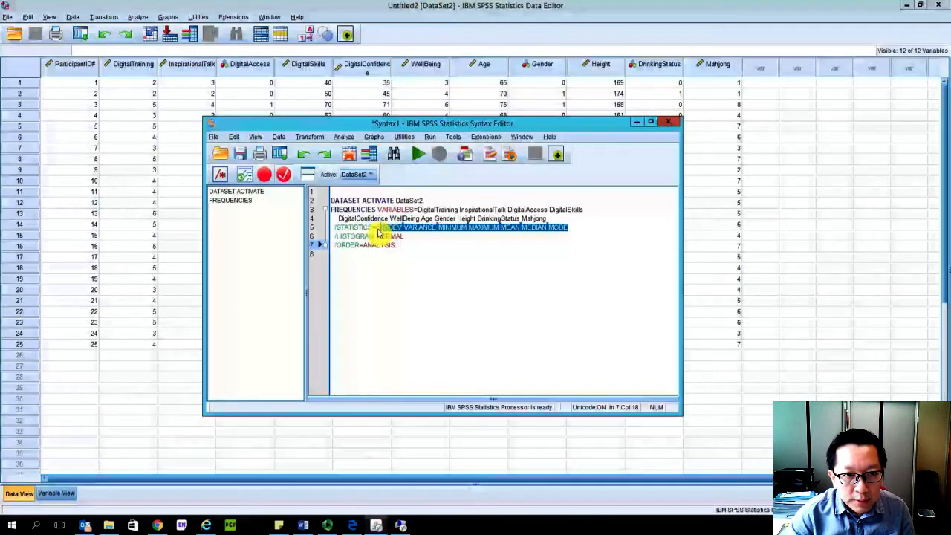
- Run the complete DATASET ACTIVATE and FREQUENCIES syntax block and maximize the resulting output window
click(446, 254)
click(388, 231)
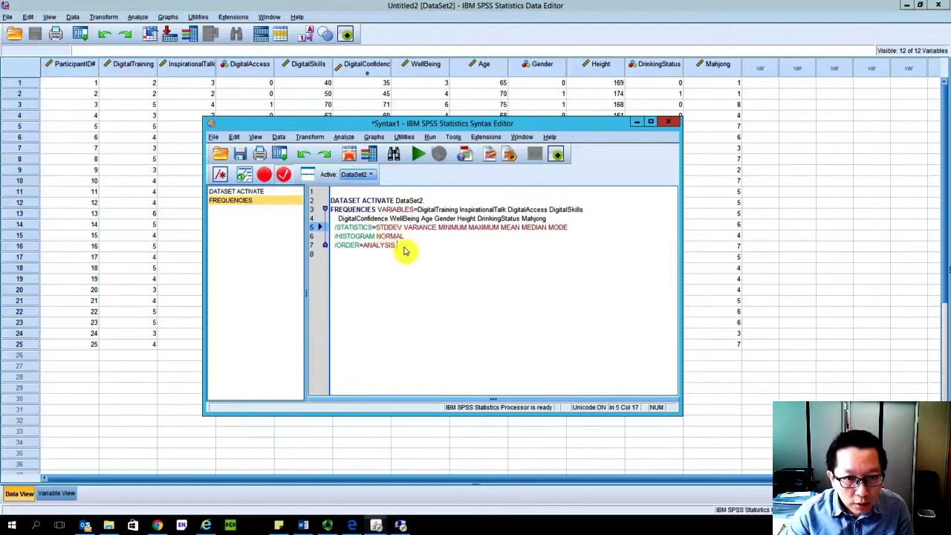
click(405, 250)
drag(416, 251, 328, 200)
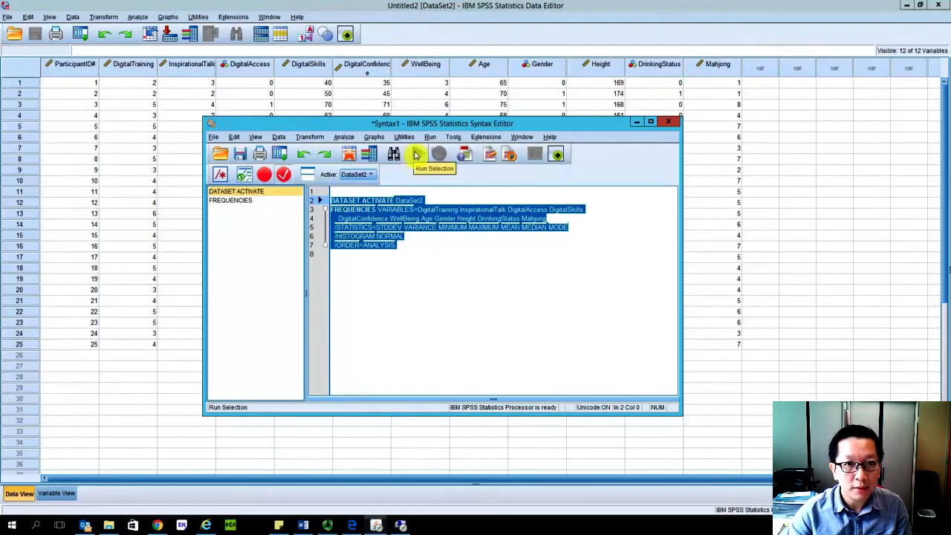
click(416, 154)
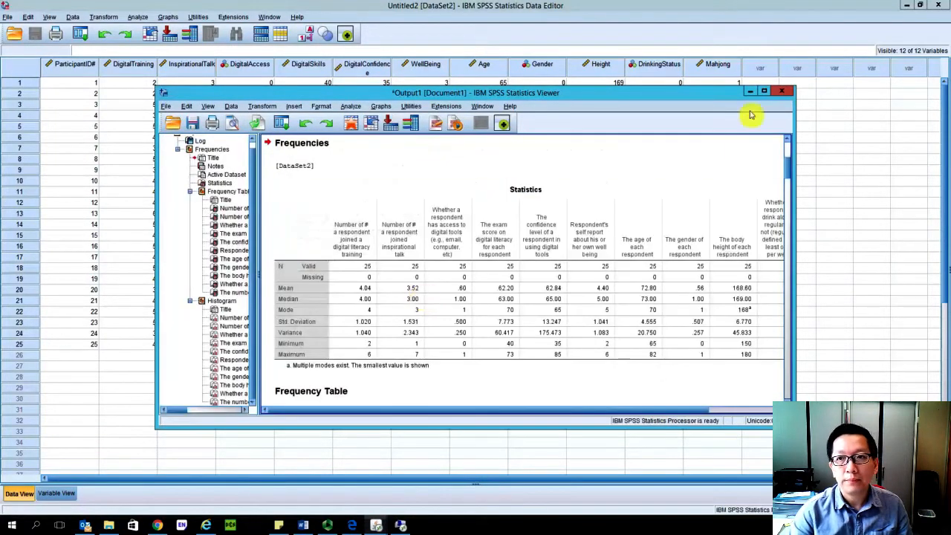
click(764, 90)
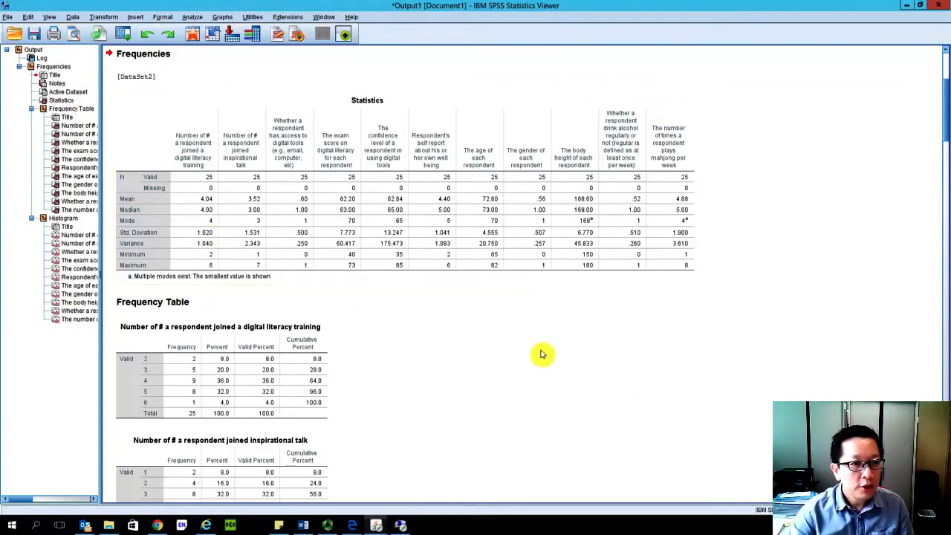
- Examine the Statistics table and the frequency tables, focusing on frequencies and percents for access to digital tools
scroll(540, 354, down, 3)
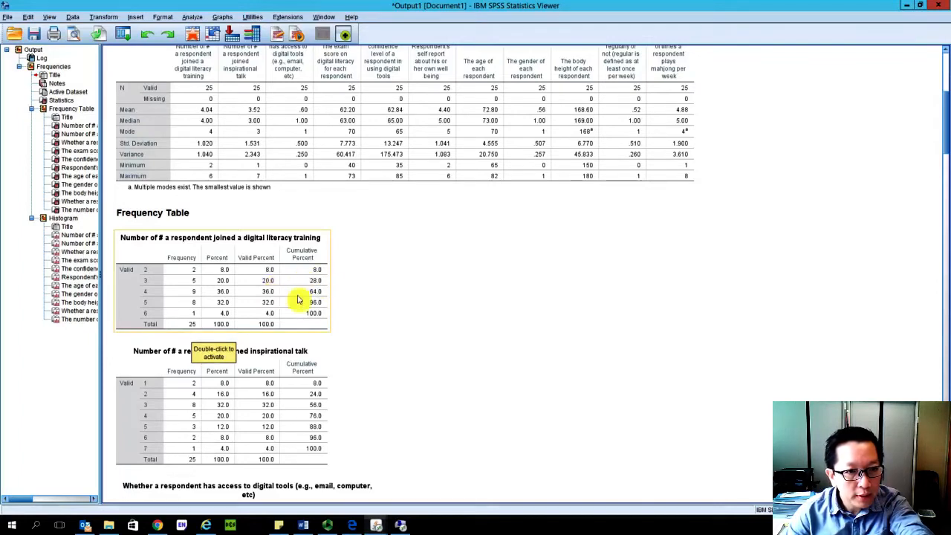
scroll(389, 322, down, 3)
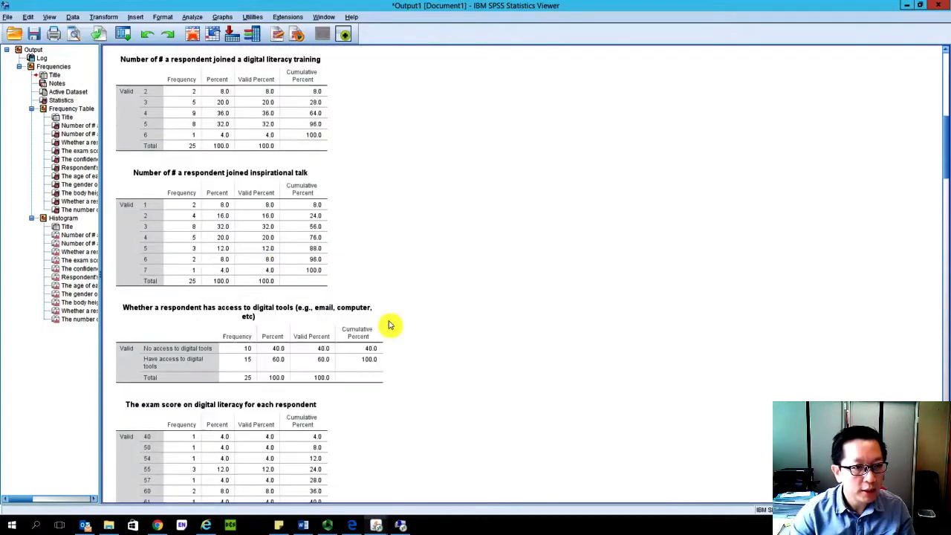
scroll(388, 324, down, 3)
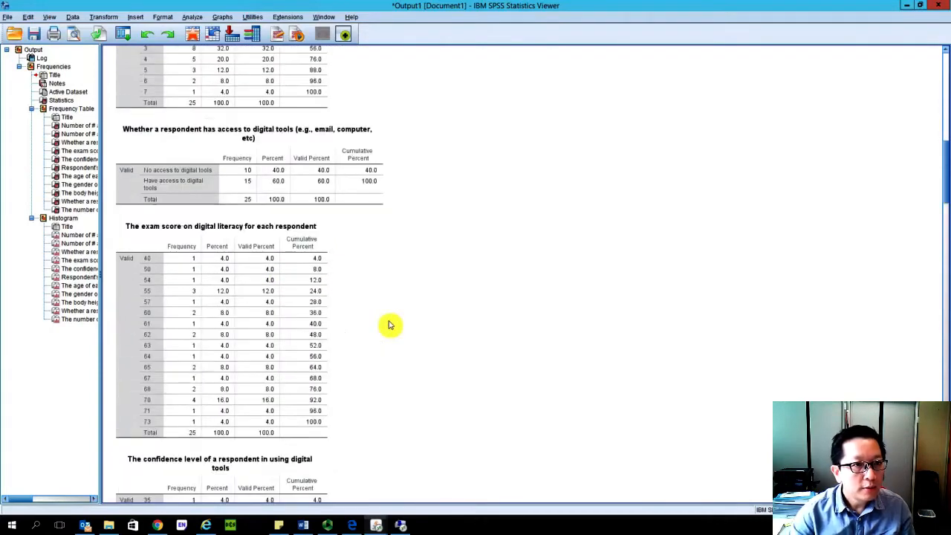
scroll(389, 324, up, 1)
click(153, 219)
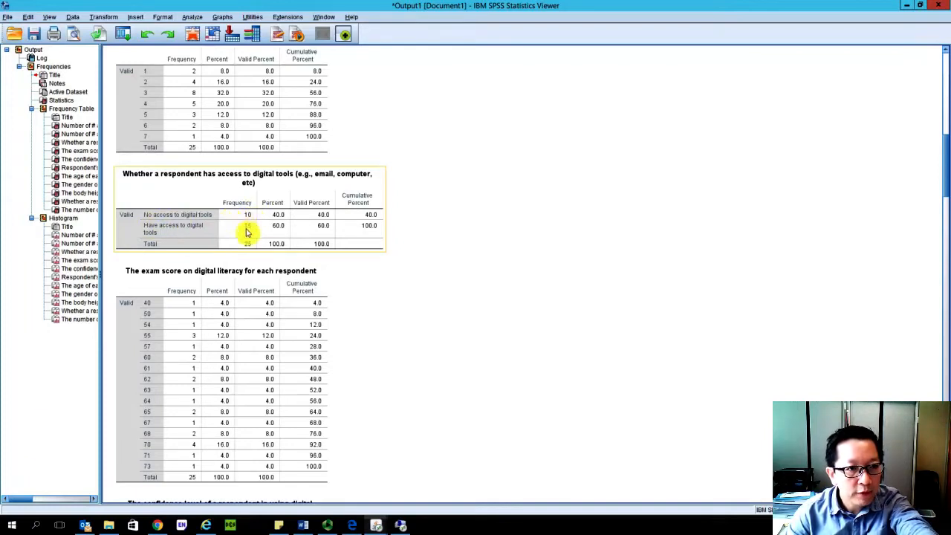
click(388, 305)
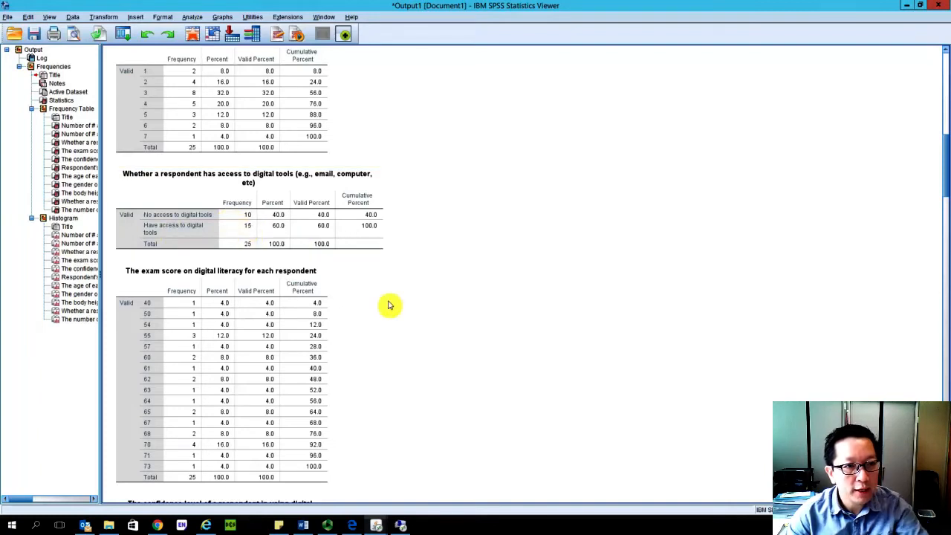
click(286, 227)
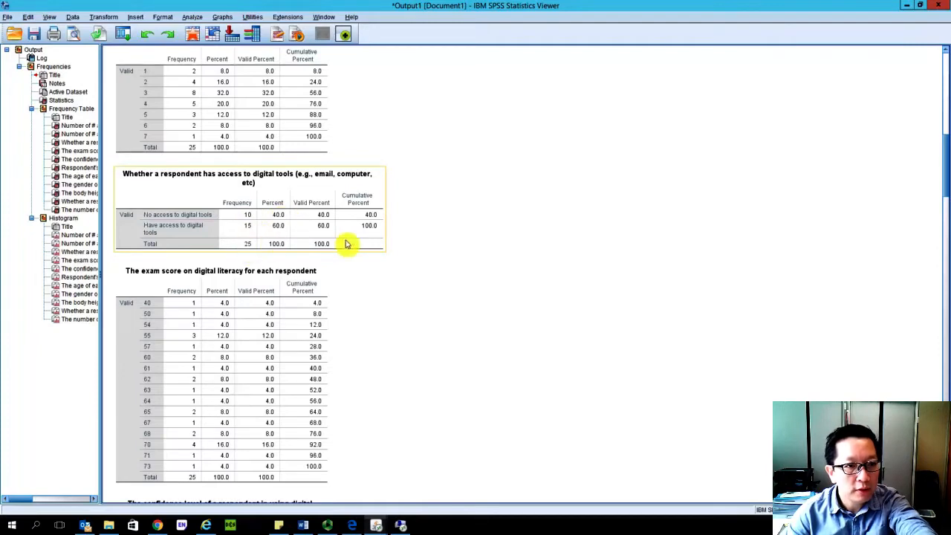
click(436, 291)
scroll(434, 319, down, 10)
scroll(434, 320, down, 10)
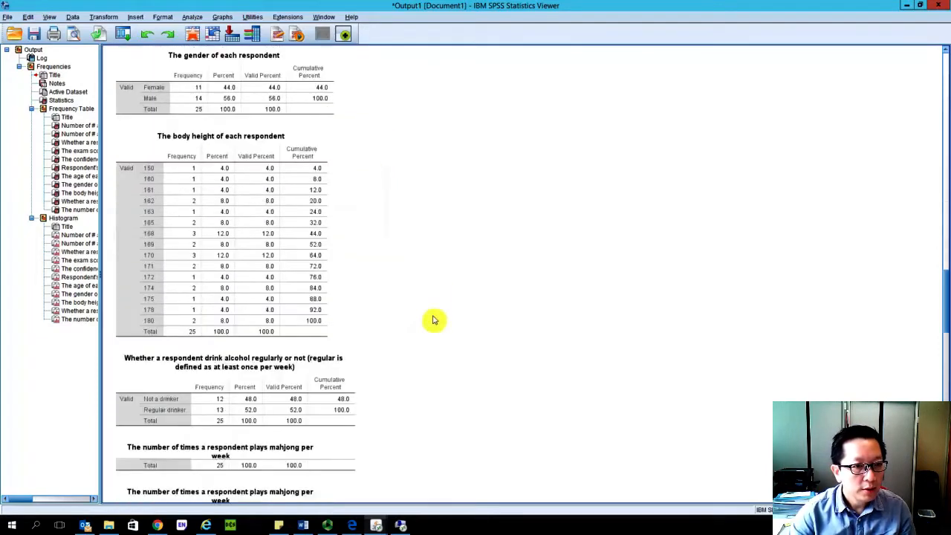
- Review the histograms with normal curves from digital literacy training through mahjong playing, and return to the start of the output
scroll(487, 305, down, 5)
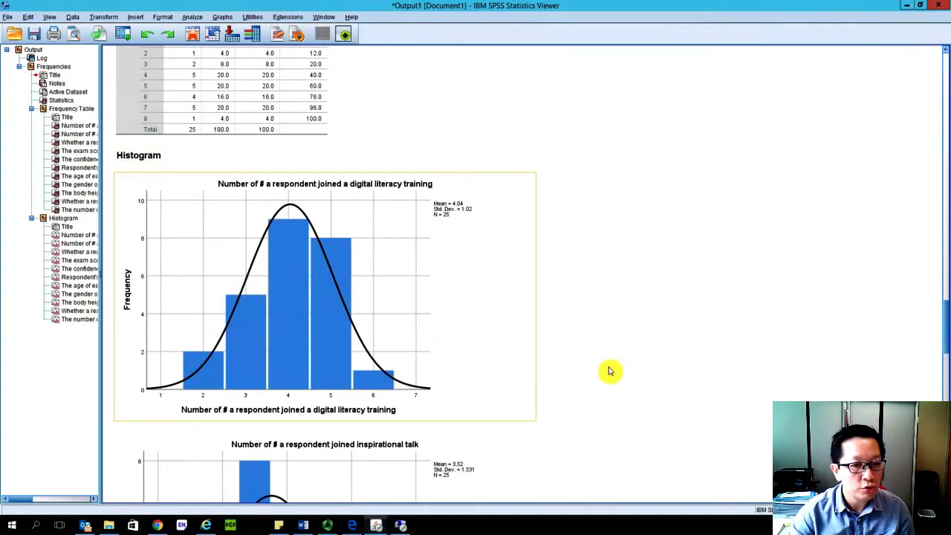
scroll(569, 319, up, 3)
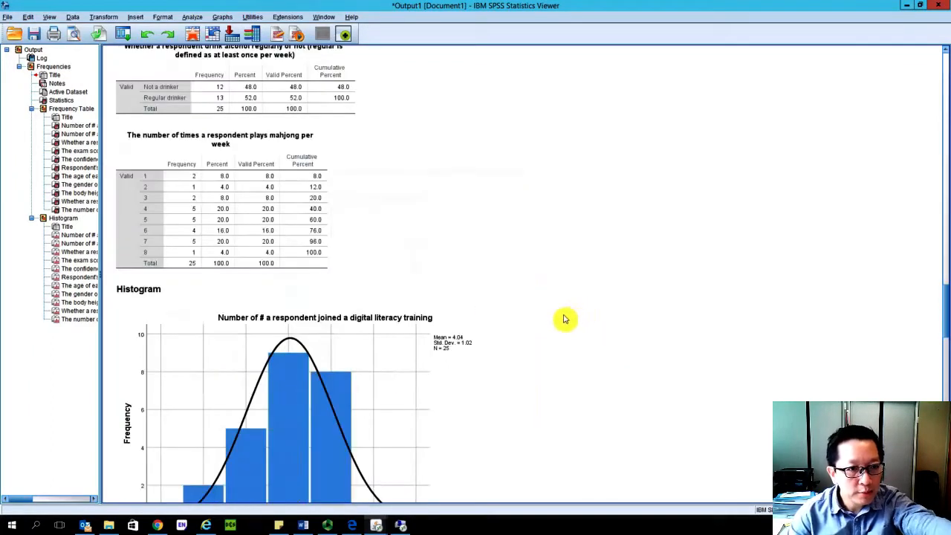
scroll(565, 319, down, 3)
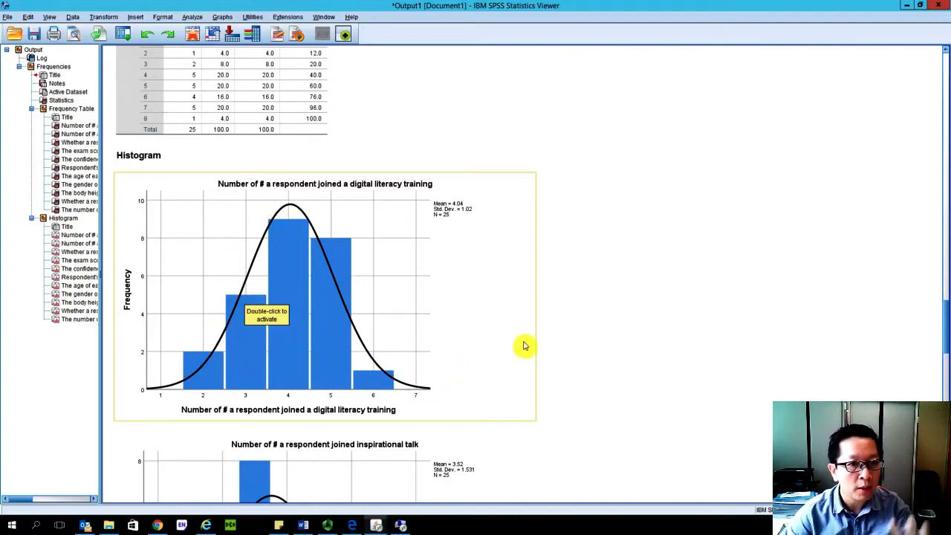
scroll(524, 346, down, 15)
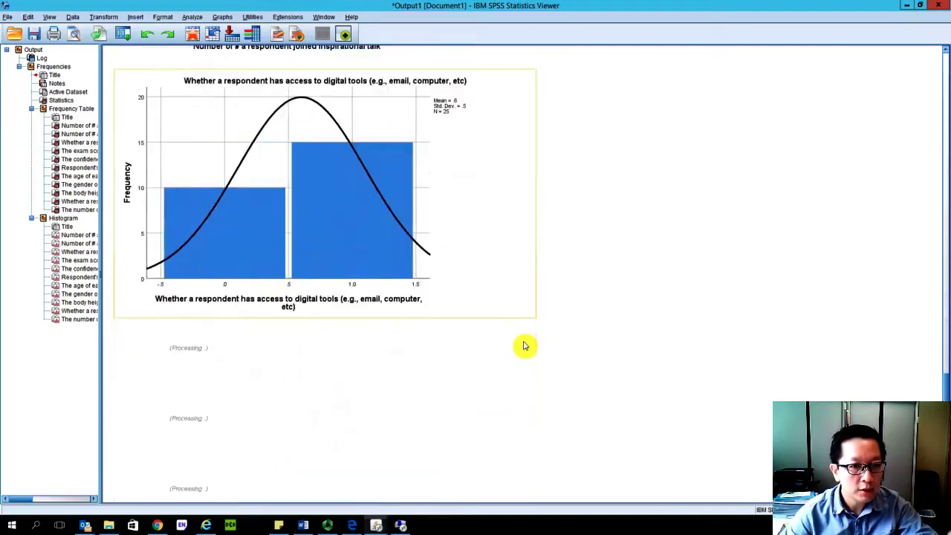
scroll(523, 346, down, 4)
scroll(524, 346, up, 3)
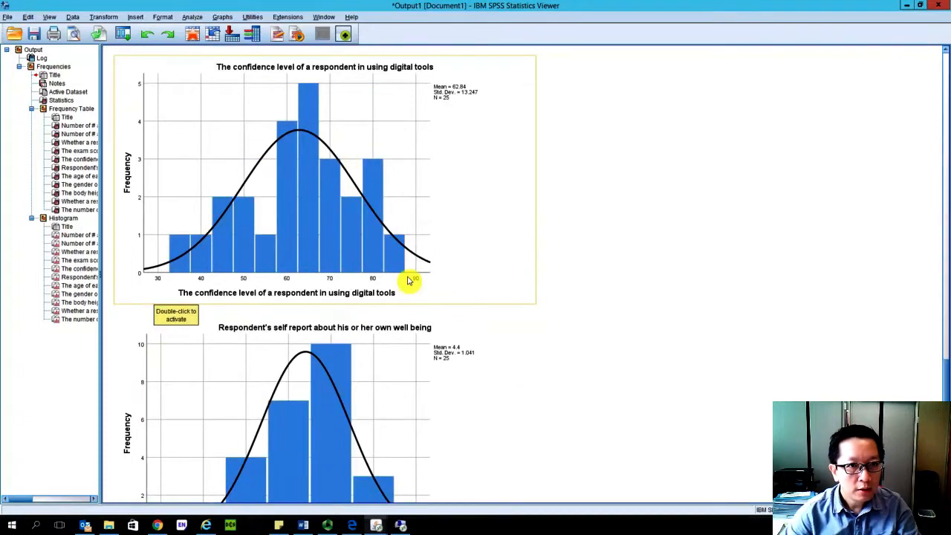
scroll(292, 368, down, 3)
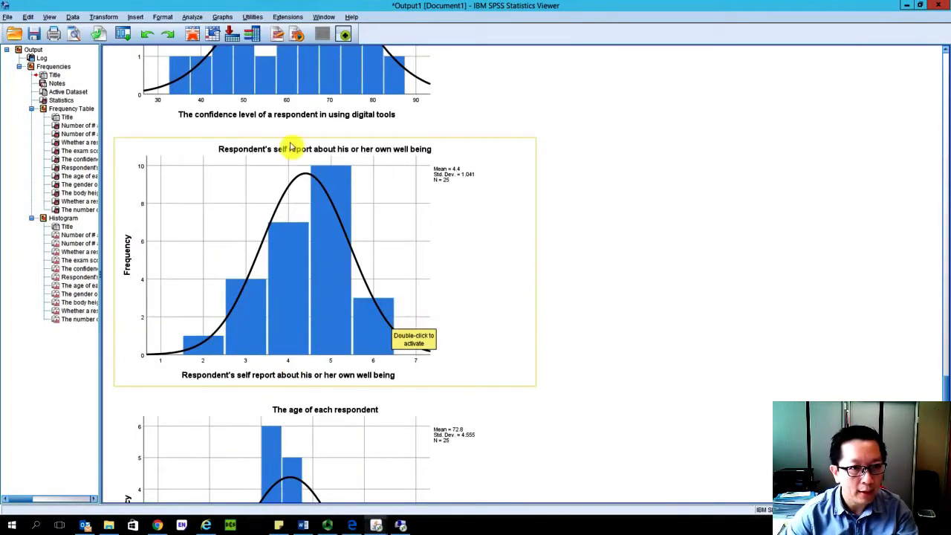
scroll(459, 368, down, 14)
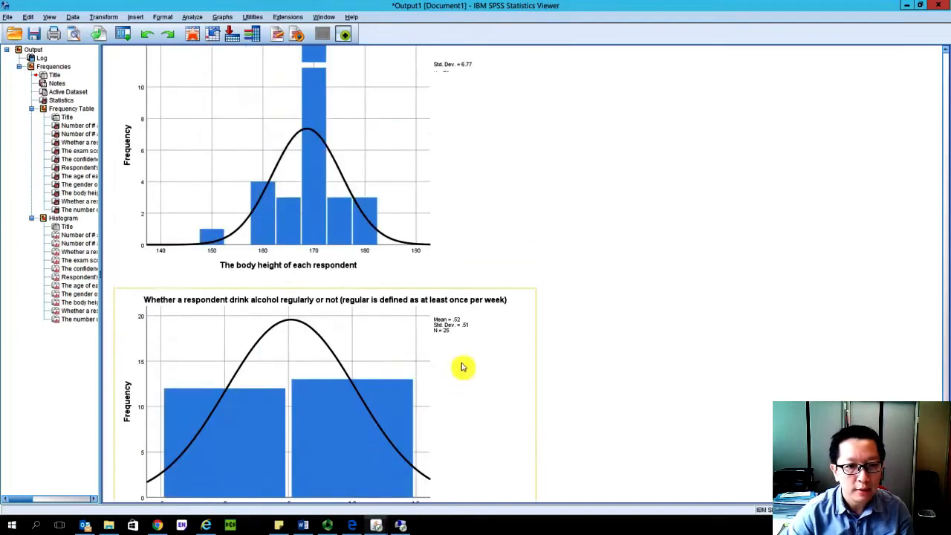
scroll(462, 366, down, 3)
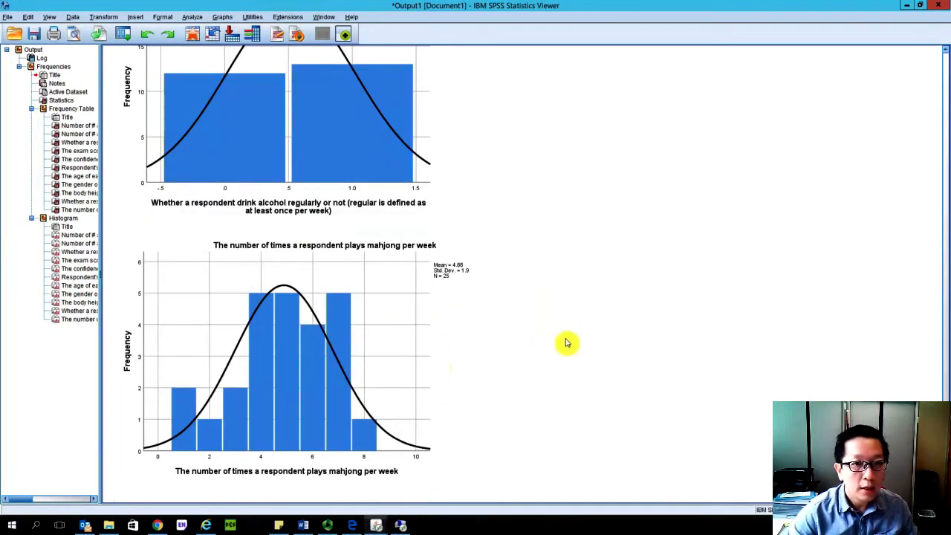
scroll(566, 342, up, 20)
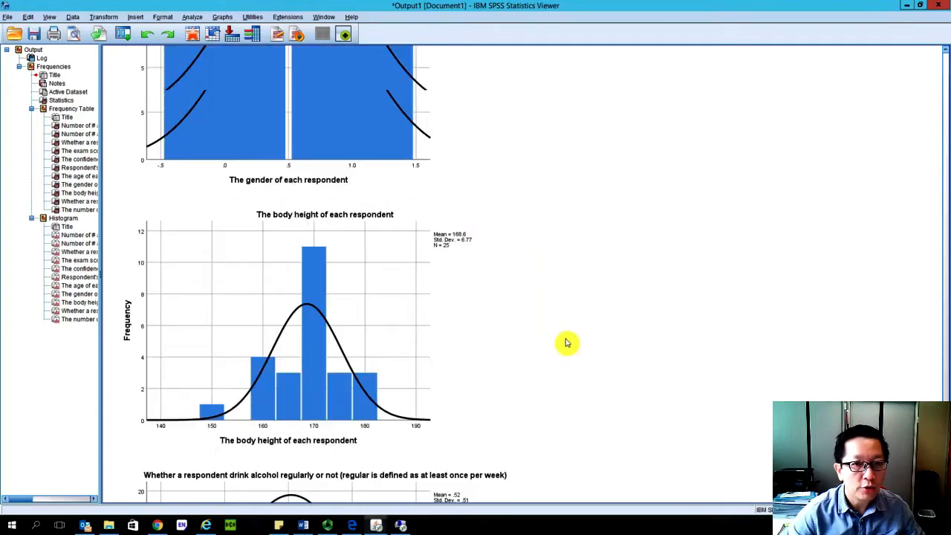
scroll(566, 343, up, 20)
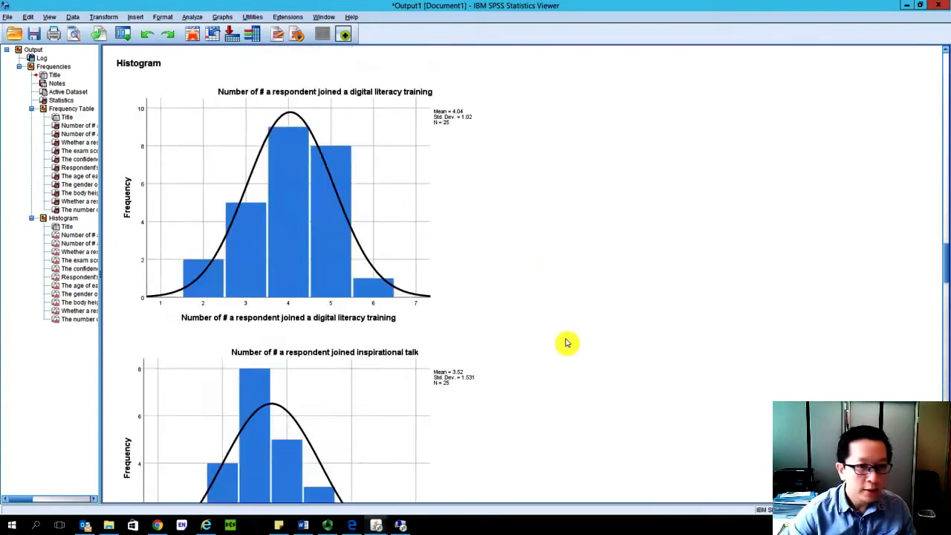
drag(943, 212, 945, 84)
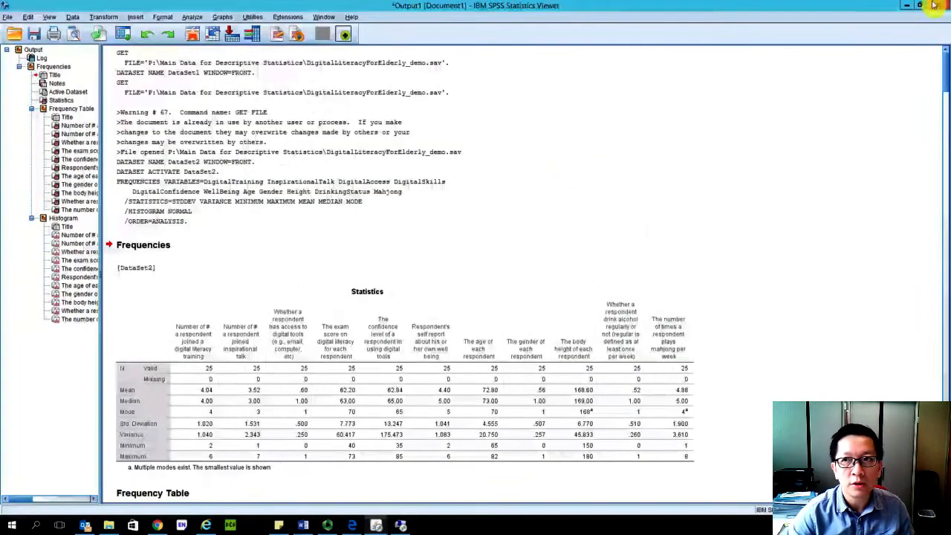
- Minimize the output, rerun the Frequencies analysis directly from its dialog with the existing variables and settings, and maximize the output window
click(906, 6)
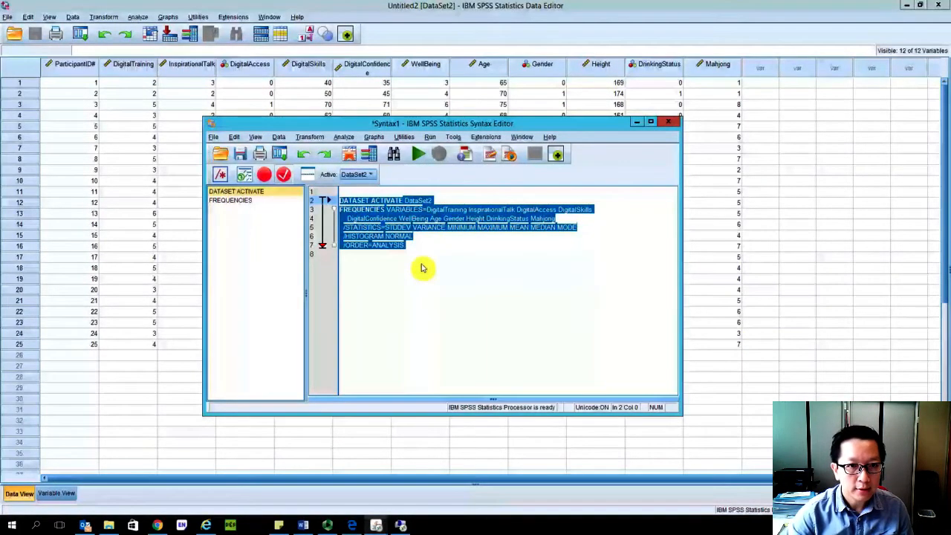
click(809, 316)
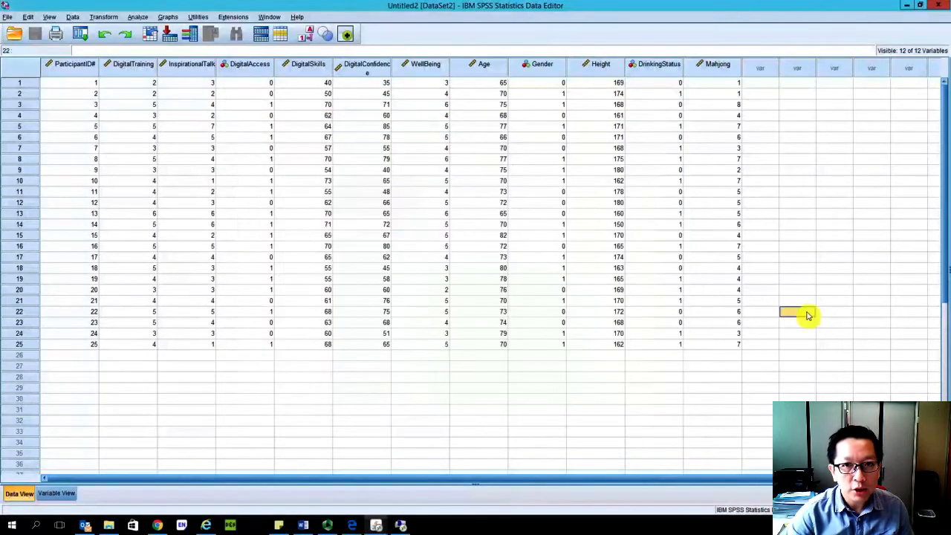
click(138, 17)
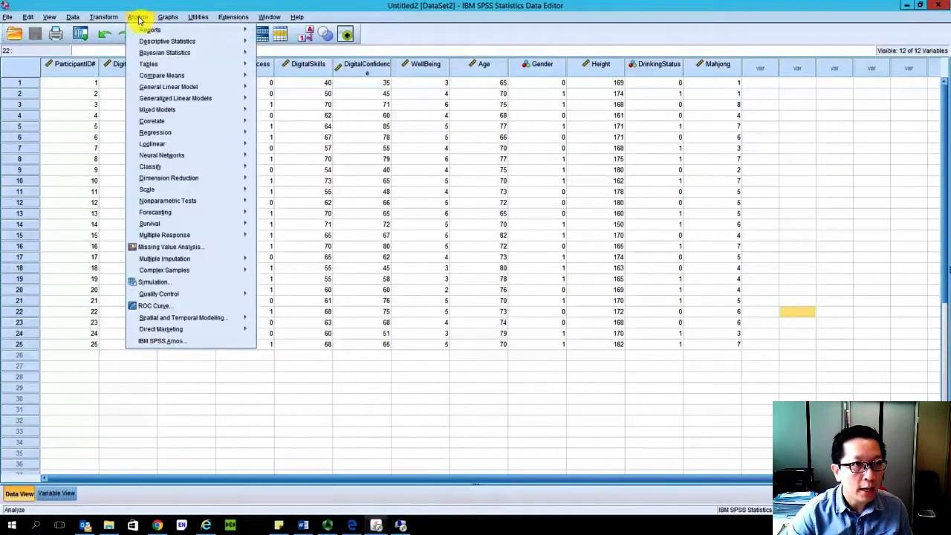
mouse_move(152, 34)
mouse_move(178, 42)
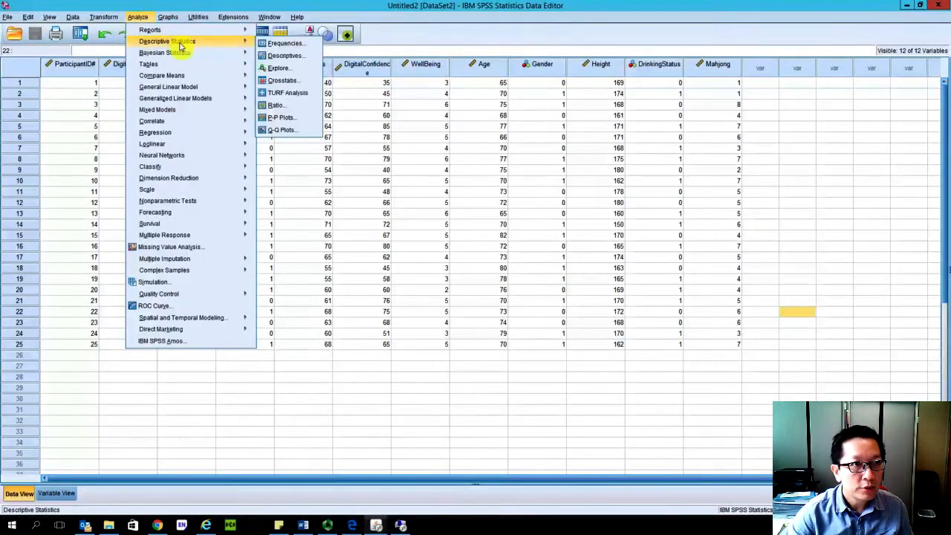
click(288, 39)
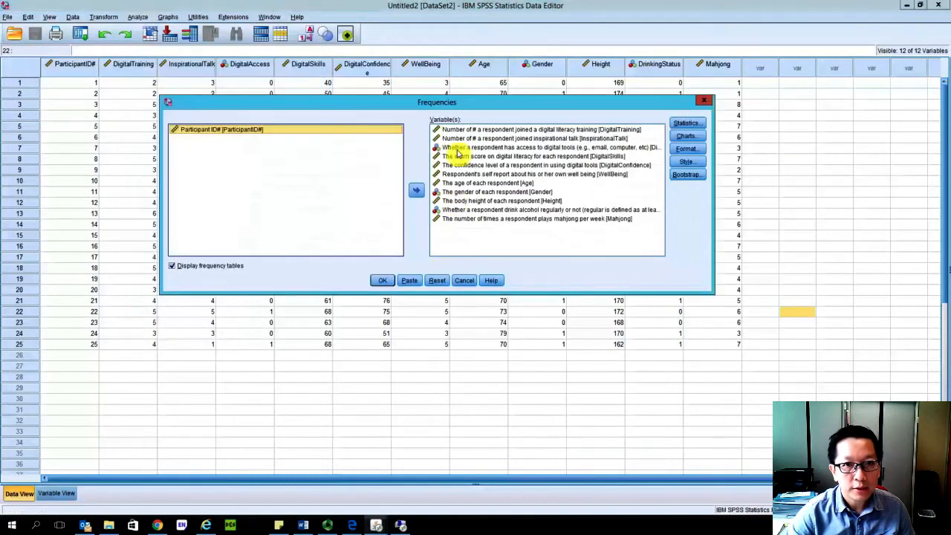
click(379, 280)
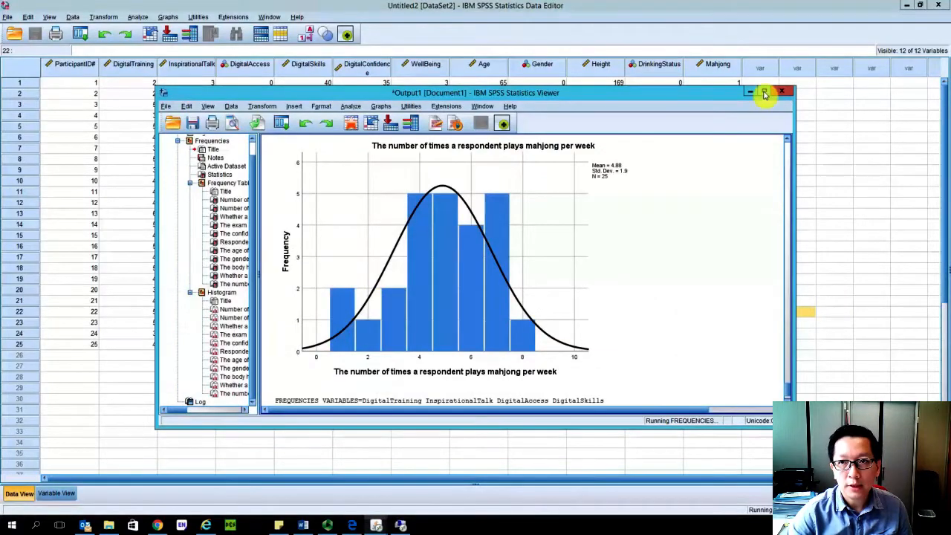
click(765, 92)
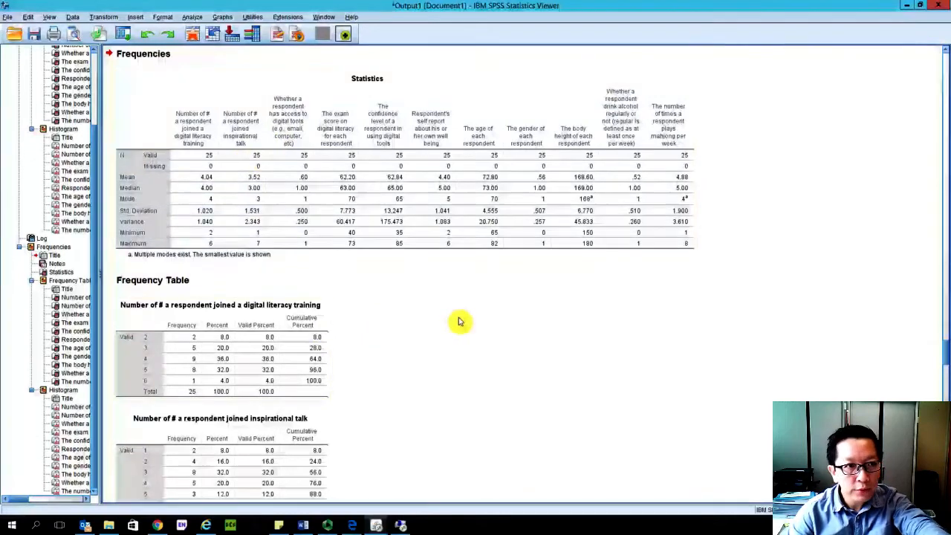
- Compare the Frequencies output produced from the dialog with the earlier output produced from the syntax
scroll(458, 321, down, 15)
scroll(459, 321, down, 20)
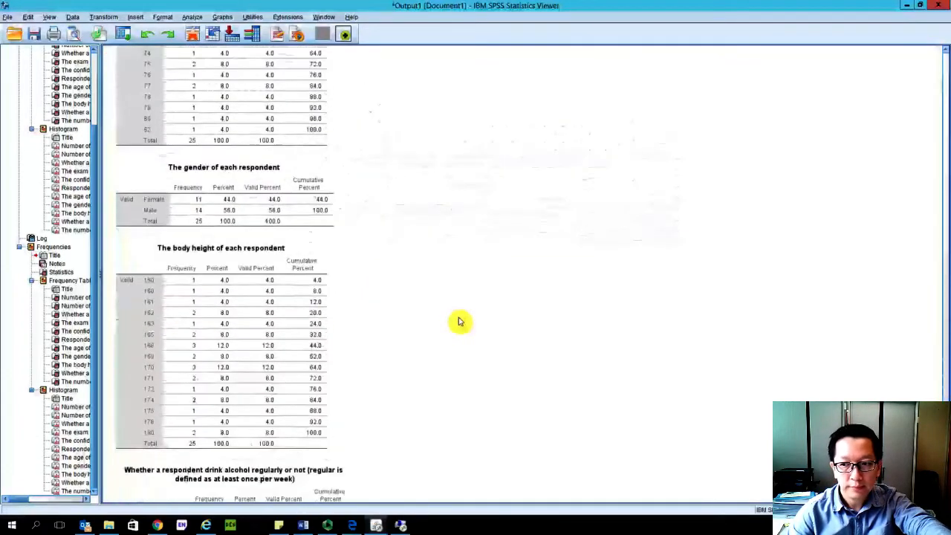
drag(945, 246, 945, 57)
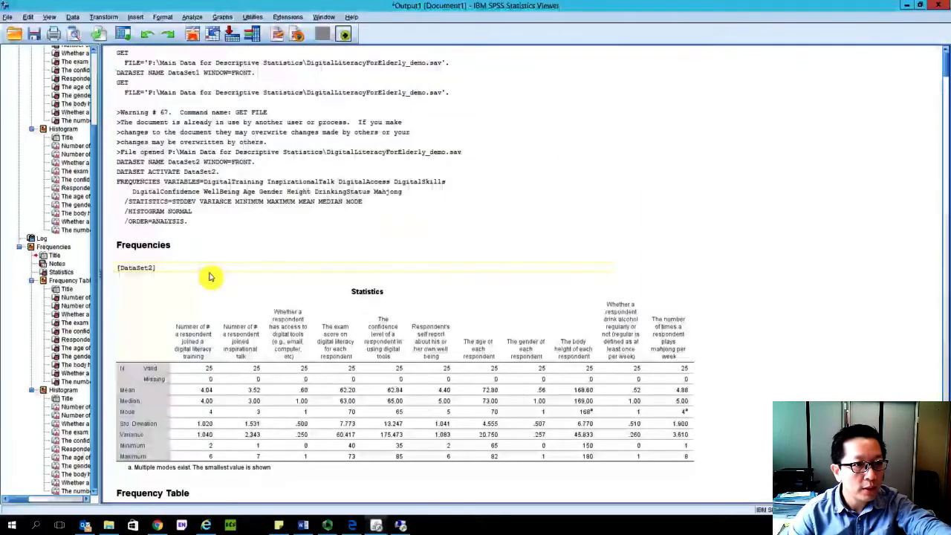
scroll(211, 276, down, 12)
scroll(290, 276, down, 8)
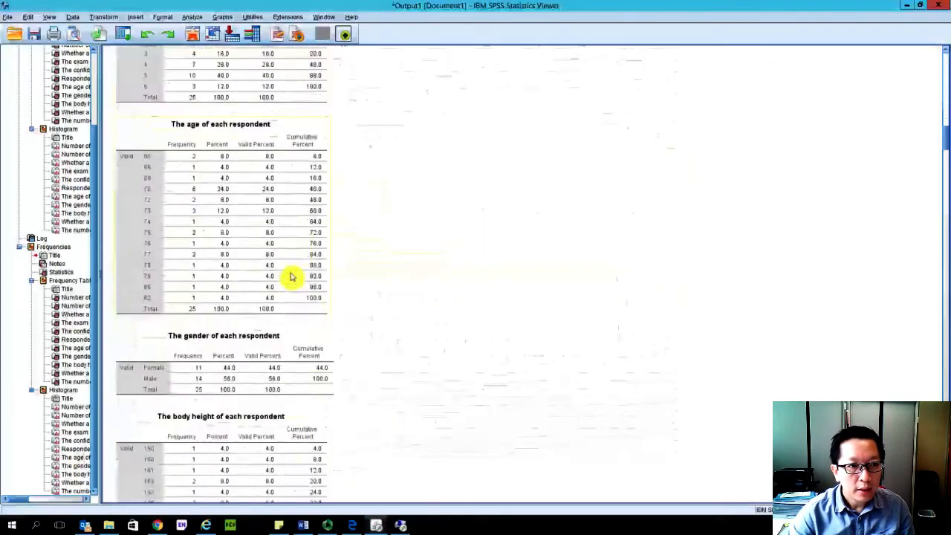
drag(947, 153, 938, 338)
scroll(165, 162, down, 1)
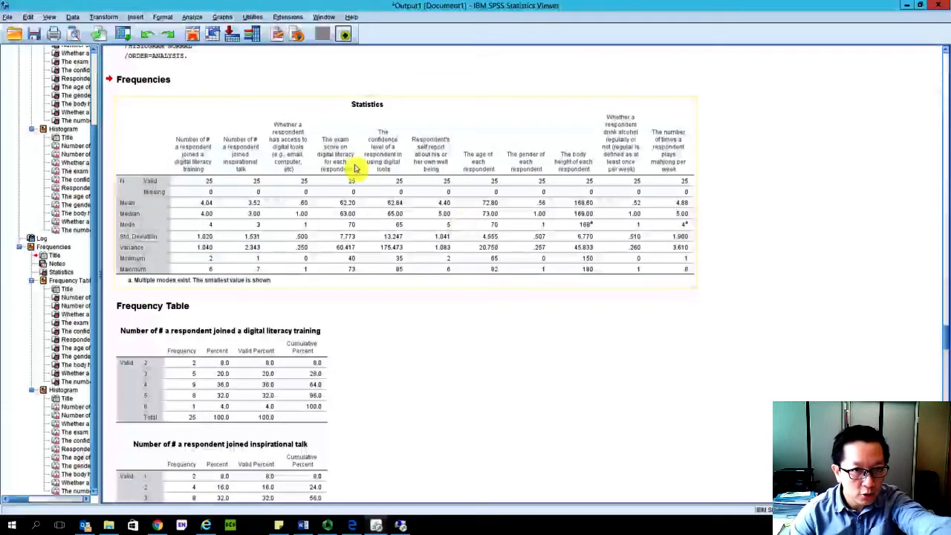
scroll(397, 418, down, 15)
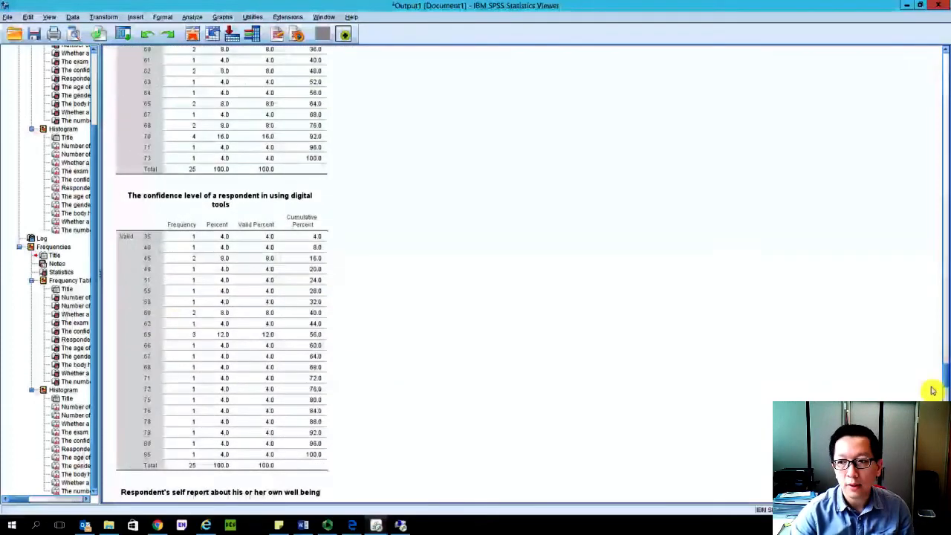
drag(939, 382, 934, 64)
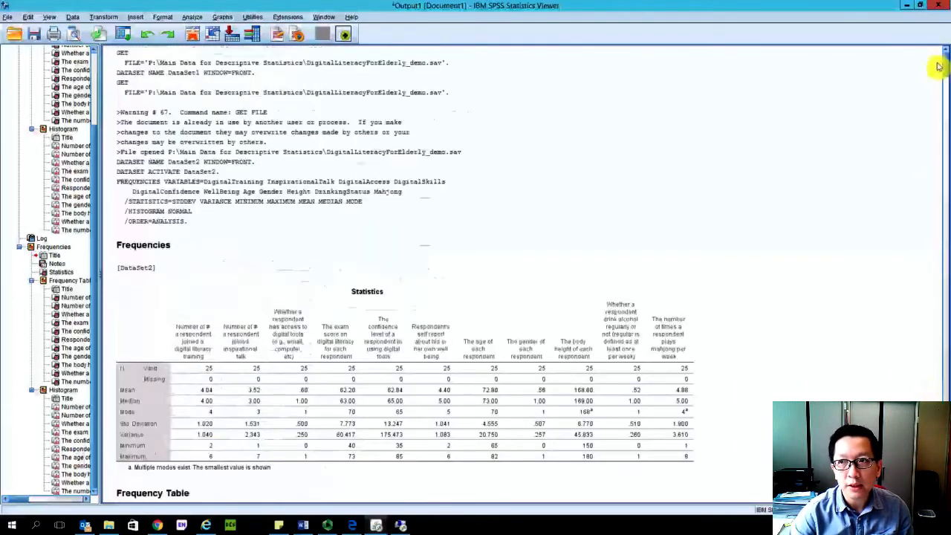
- Minimize the output and data windows to bring the Frequencies syntax forward for editing
click(402, 526)
click(396, 527)
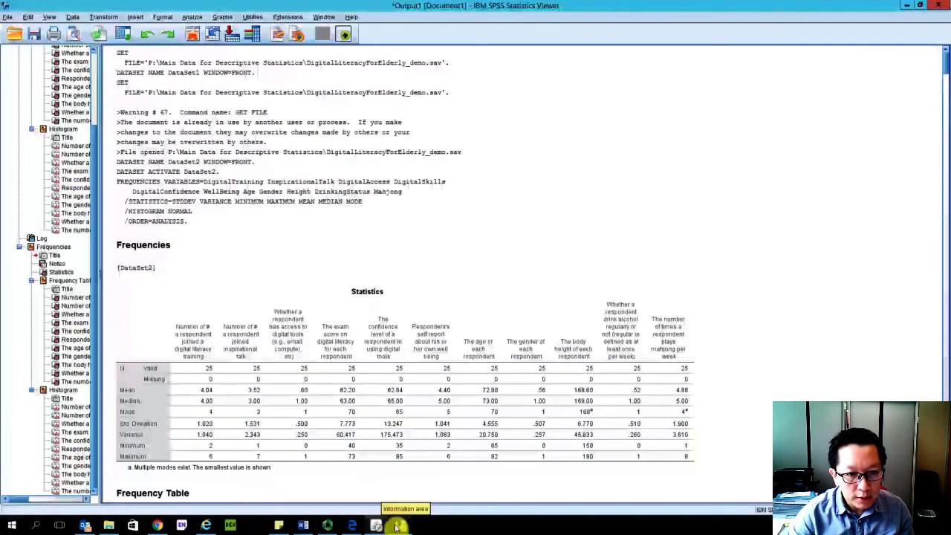
click(906, 5)
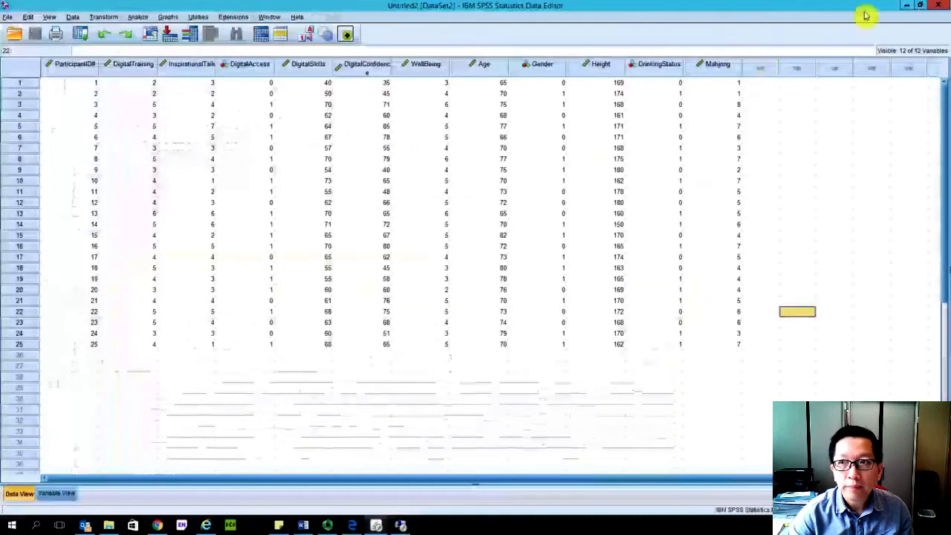
click(911, 8)
click(405, 289)
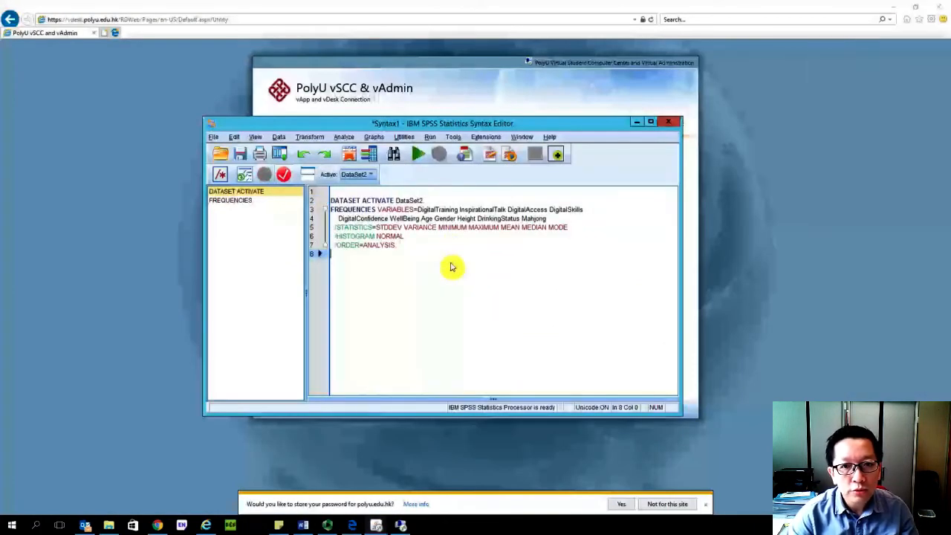
- Try to remove STDDEV, VARIANCE, MINIMUM and MAXIMUM from the STATISTICS subcommand, and undo the deletion
drag(500, 231, 381, 230)
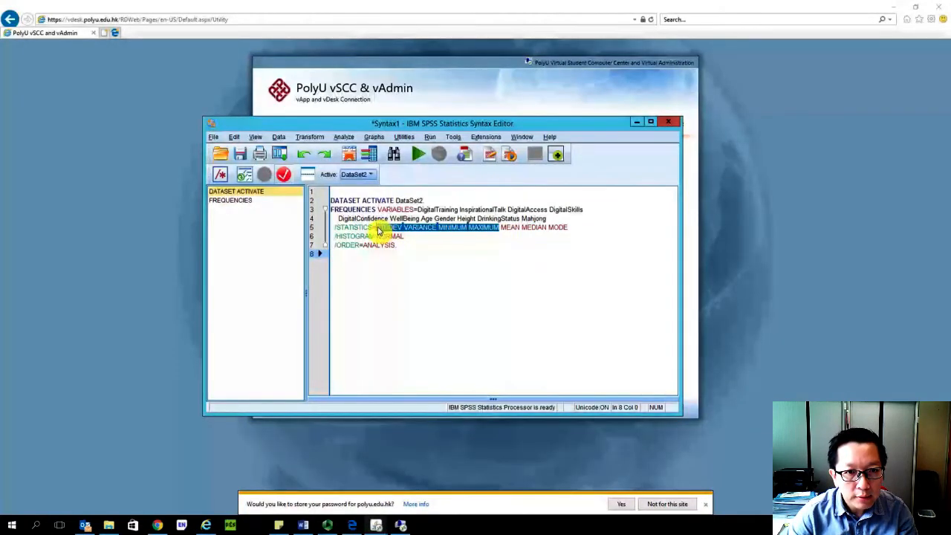
key(Delete)
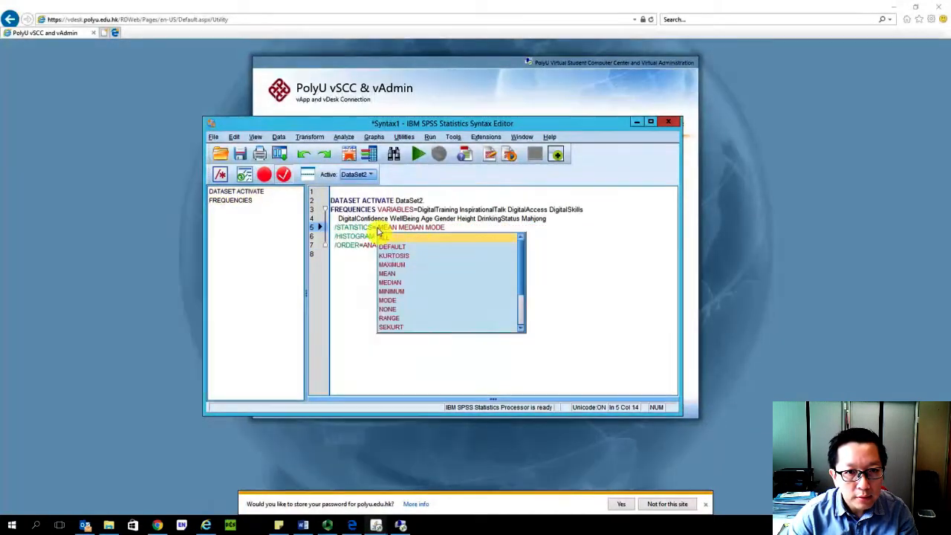
key(Escape)
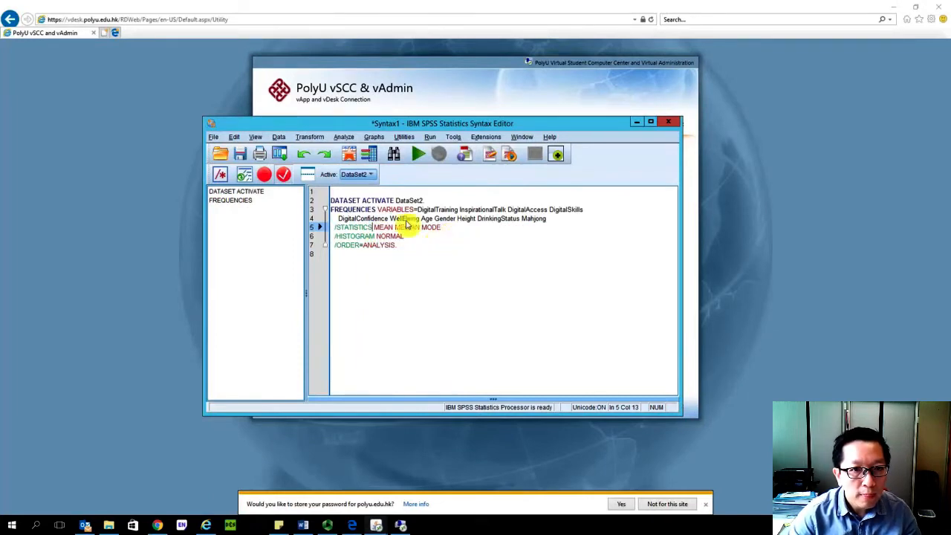
click(234, 138)
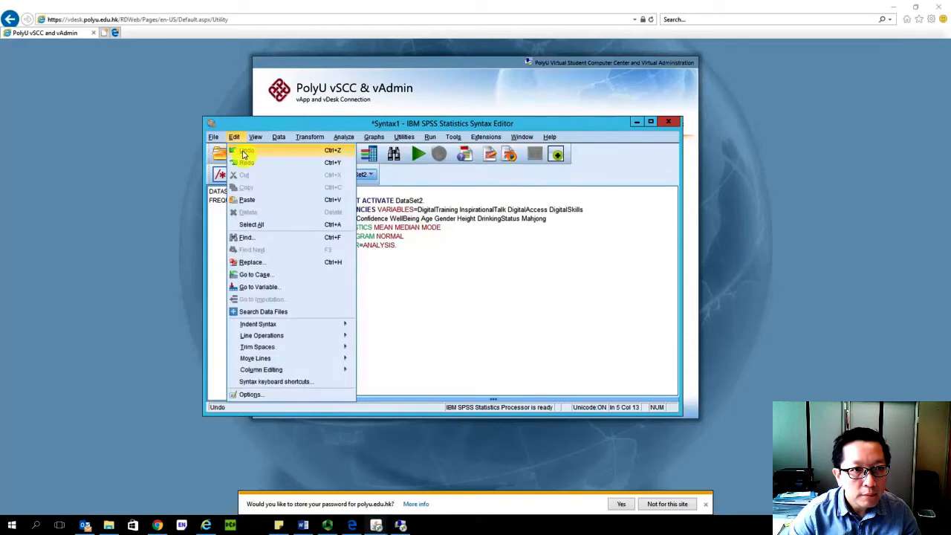
click(243, 150)
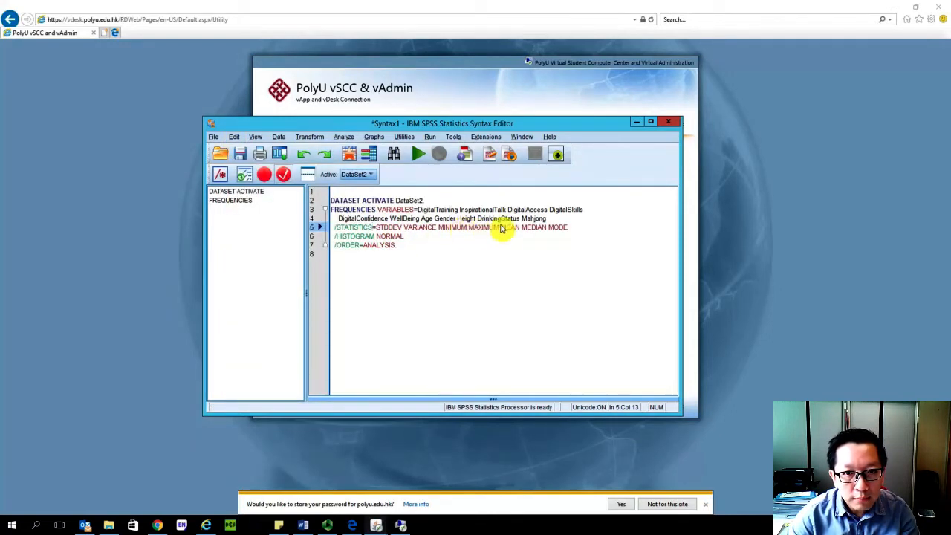
- Delete STDDEV, VARIANCE, MINIMUM and MAXIMUM from the STATISTICS subcommand, leaving only MEAN MEDIAN MODE after the equals sign
drag(499, 228, 417, 228)
key(BackSpace)
key(BackSpace)
key(BackSpace)
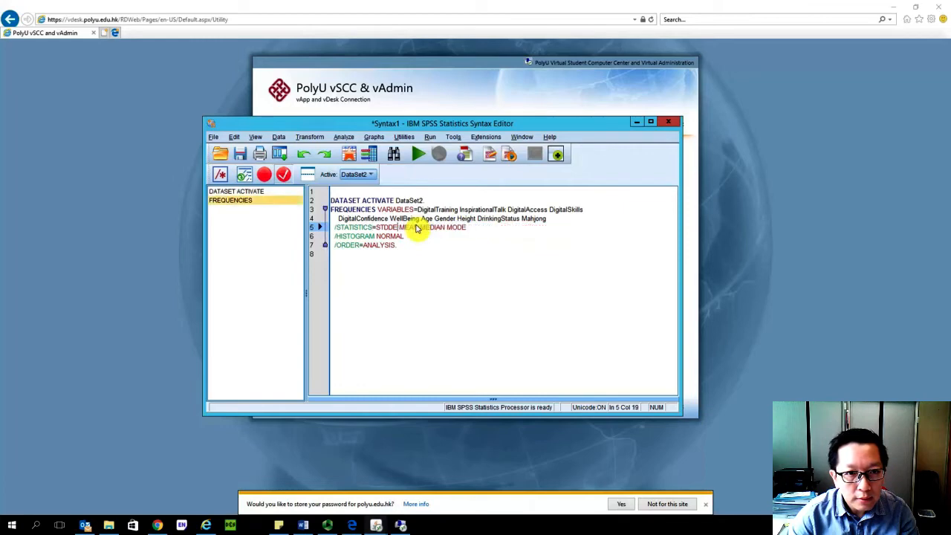
key(BackSpace)
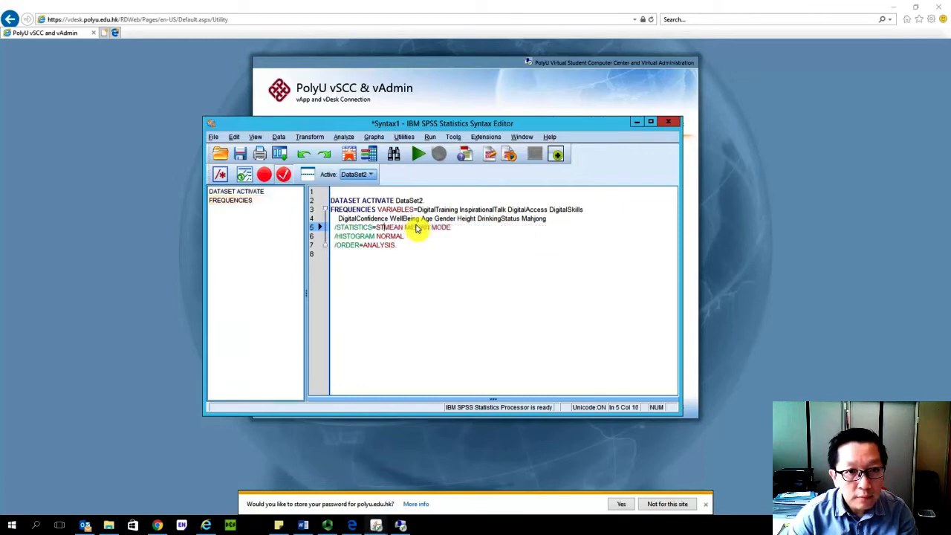
key(BackSpace)
text(DEFAULT)
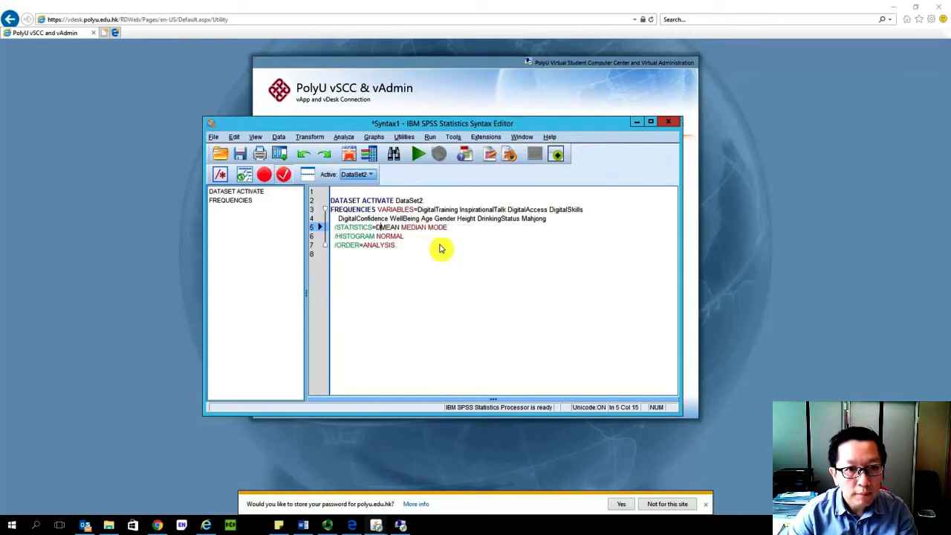
text(EFAULT)
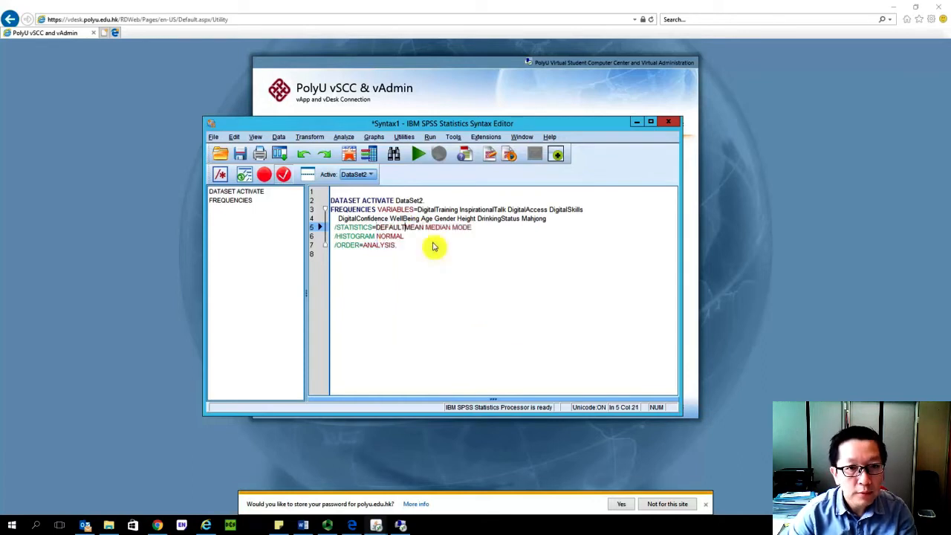
key(BackSpace)
key(BackSpace)
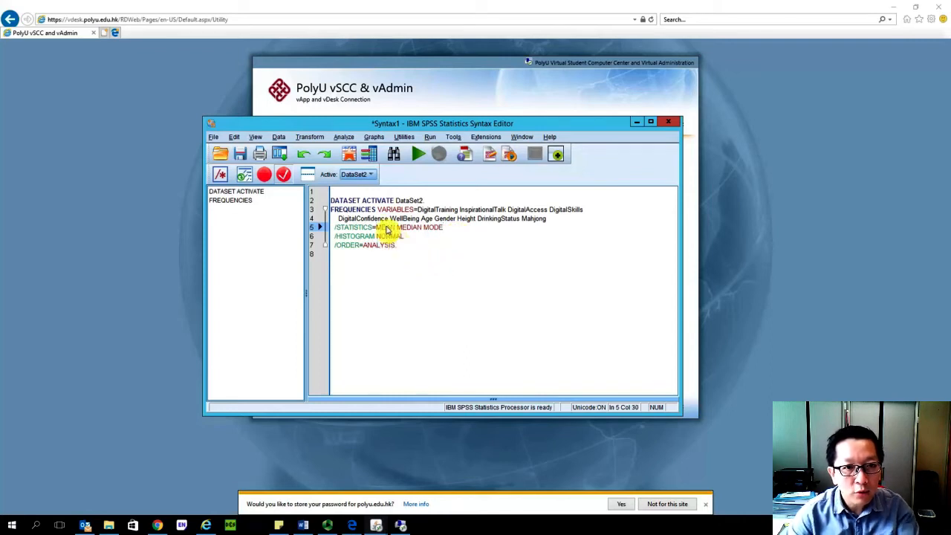
click(409, 228)
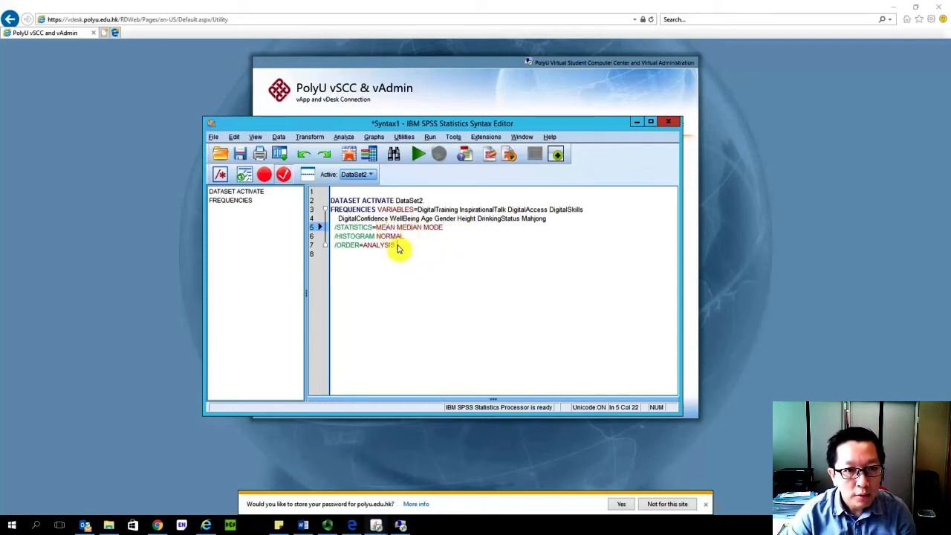
- Run the full syntax block from DATASET ACTIVATE to ORDER=ANALYSIS and maximize the output window
drag(397, 248, 331, 201)
click(416, 158)
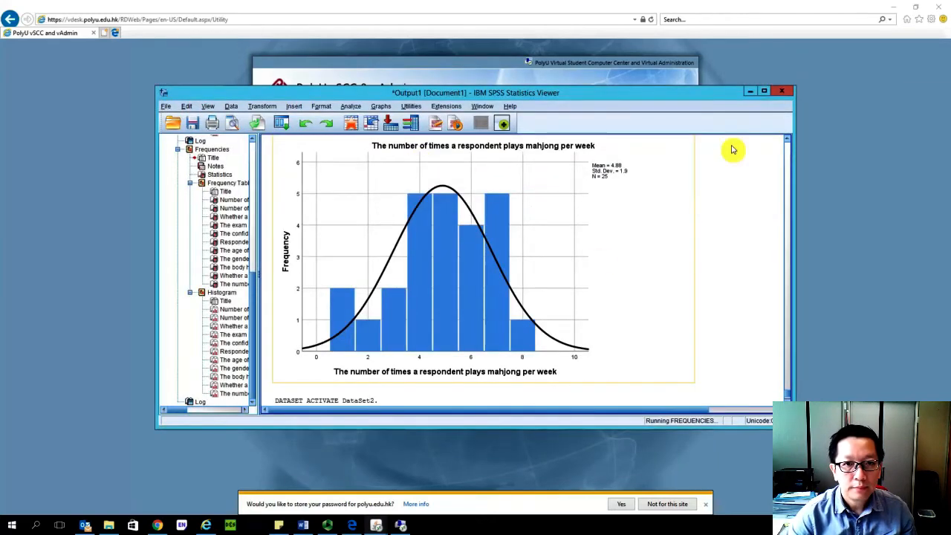
click(766, 92)
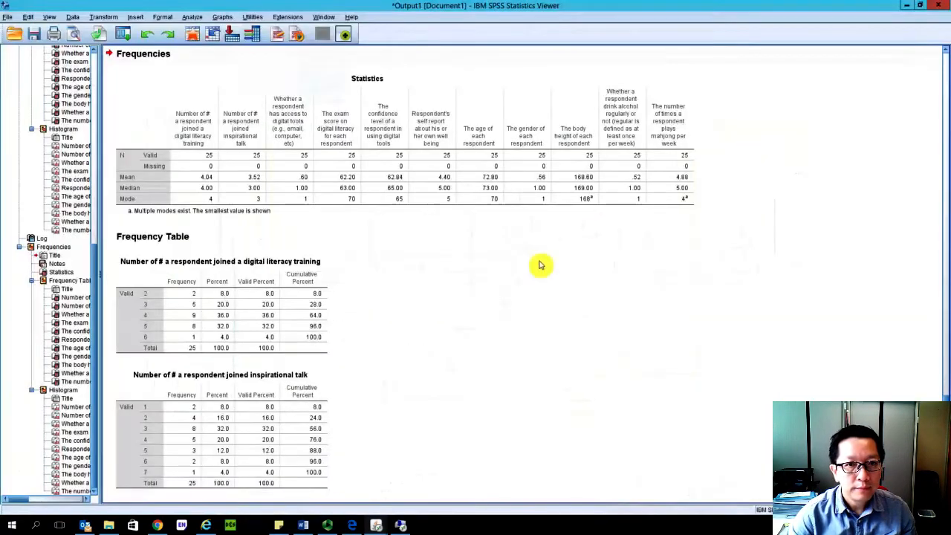
- Review the new Statistics table, frequency tables and histograms, and return to the logged syntax above them
click(127, 188)
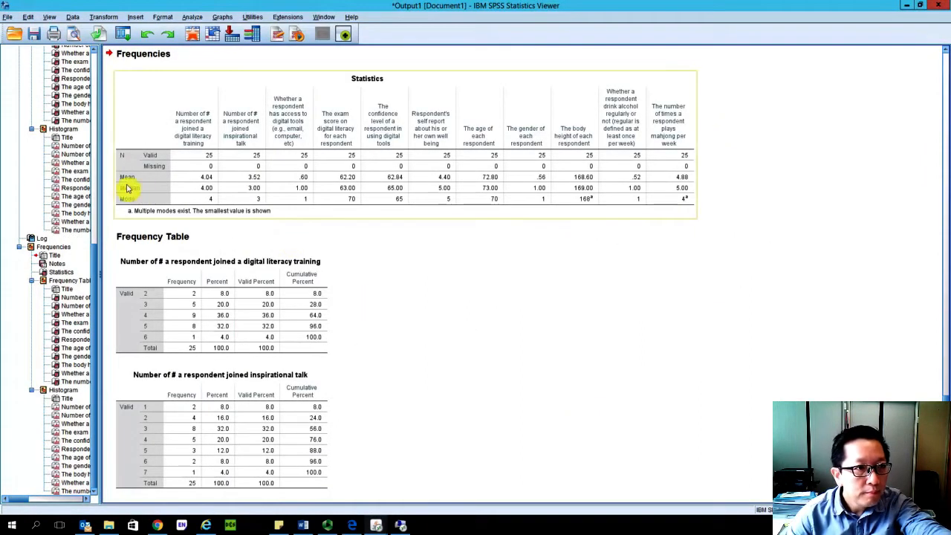
click(409, 353)
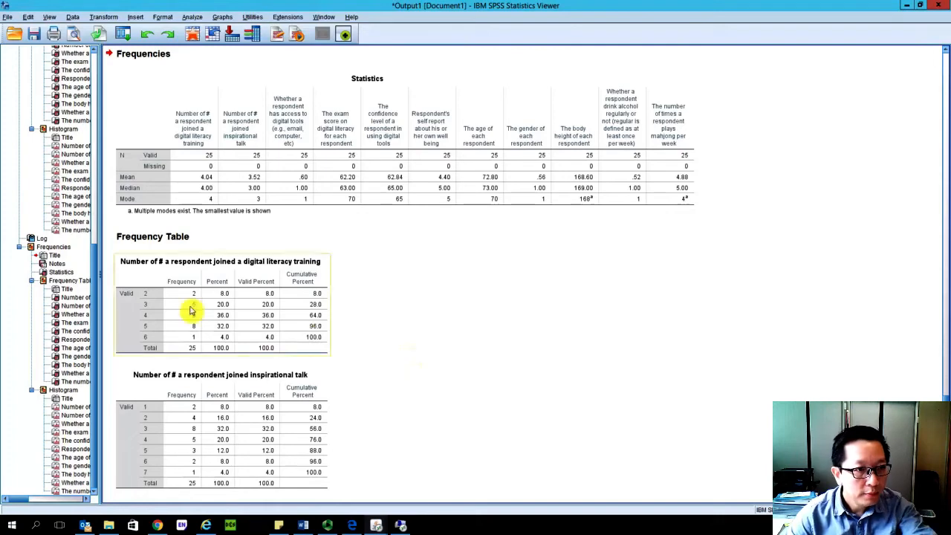
scroll(251, 350, down, 10)
scroll(264, 348, down, 15)
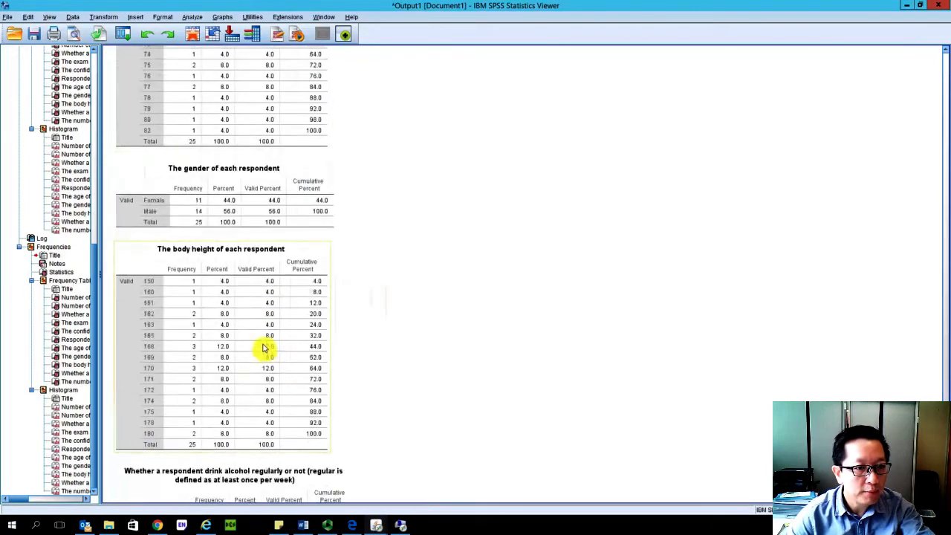
scroll(264, 346, up, 15)
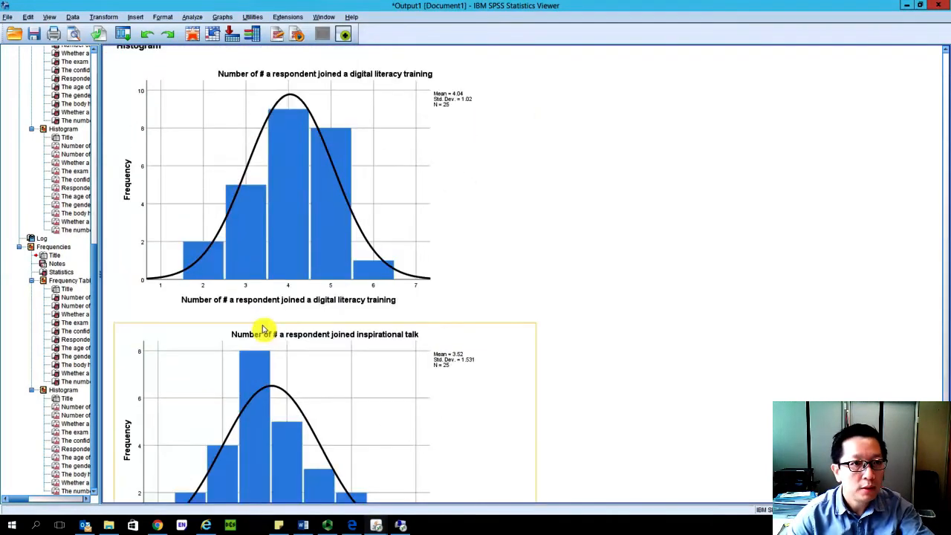
scroll(264, 329, up, 15)
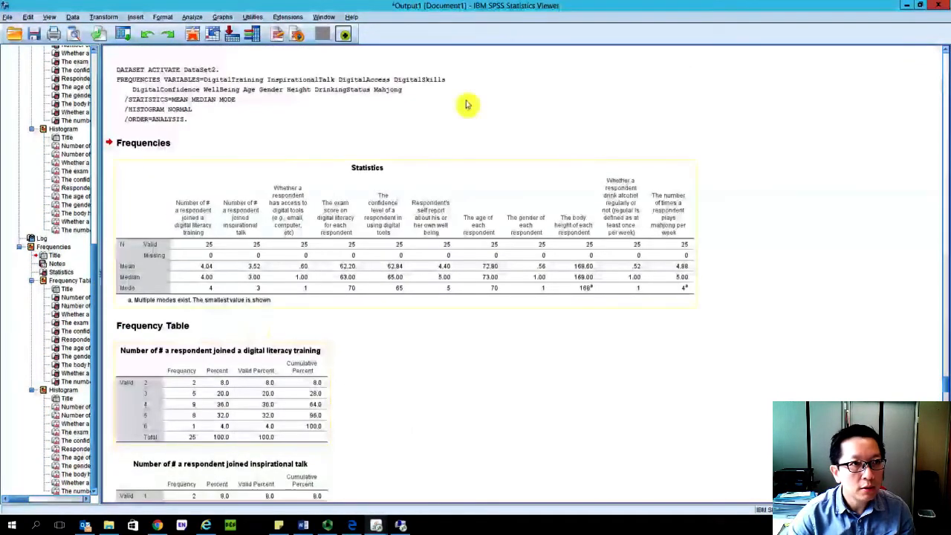
- Return to the syntax and delete MEDIAN and MODE from the STATISTICS subcommand, keeping only MEAN
click(906, 5)
click(460, 263)
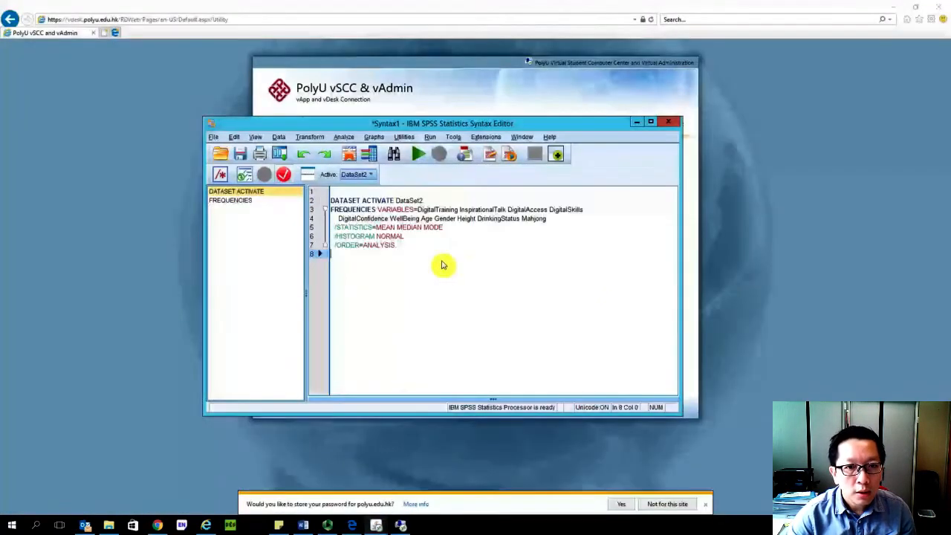
drag(439, 230, 396, 229)
key(BackSpace)
key(Escape)
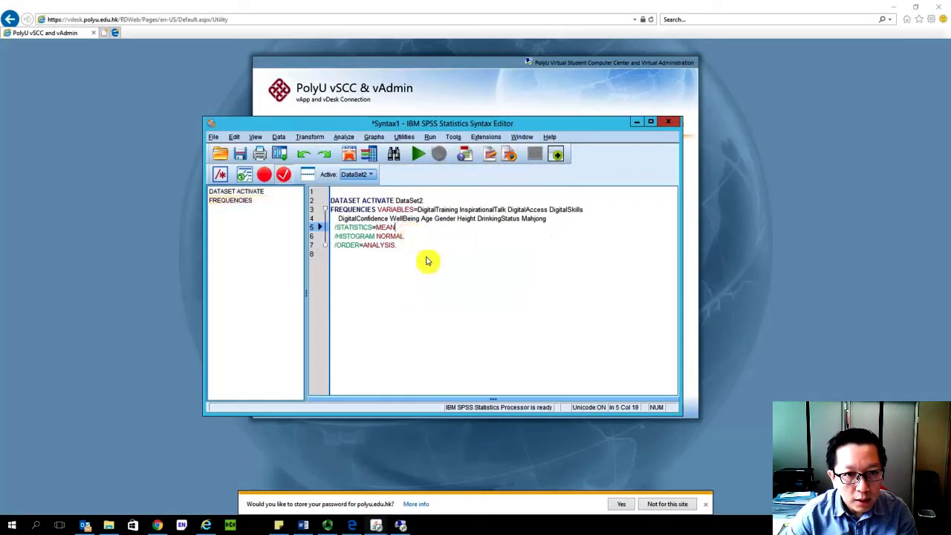
- Delete the HISTOGRAM NORMAL subcommand and its leftover blank line from the Frequencies syntax
click(427, 260)
drag(407, 239, 330, 241)
key(BackSpace)
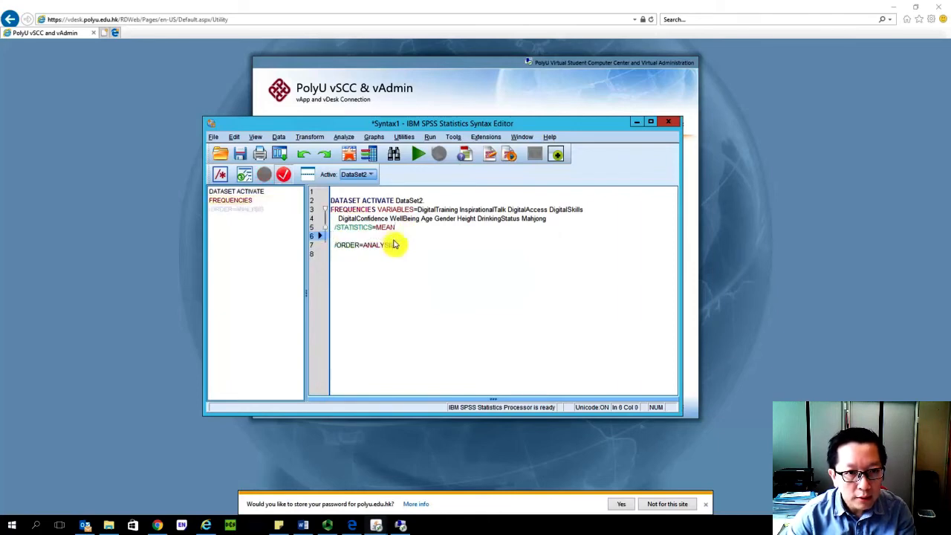
key(BackSpace)
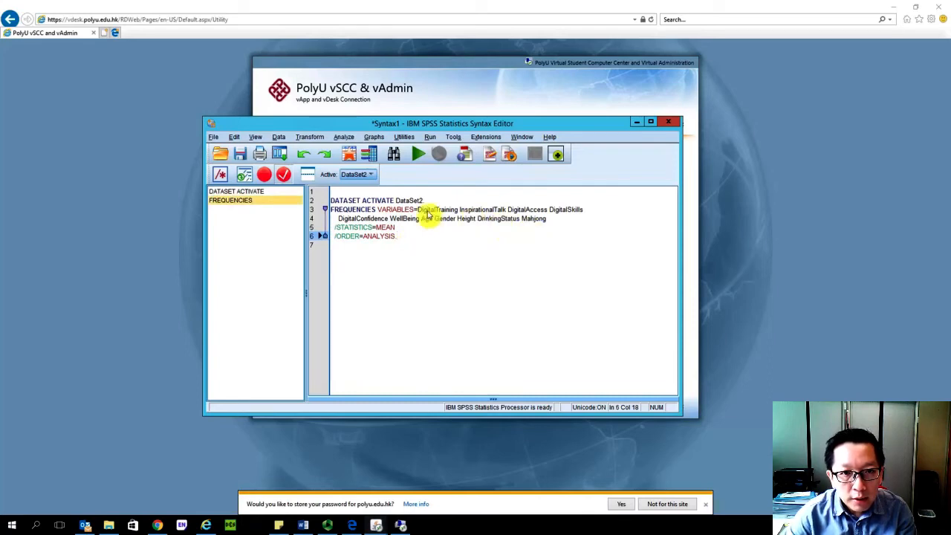
- Remove DigitalAccess and the variables from DigitalConfidence through DrinkingStatus from the FREQUENCIES variable list
click(486, 211)
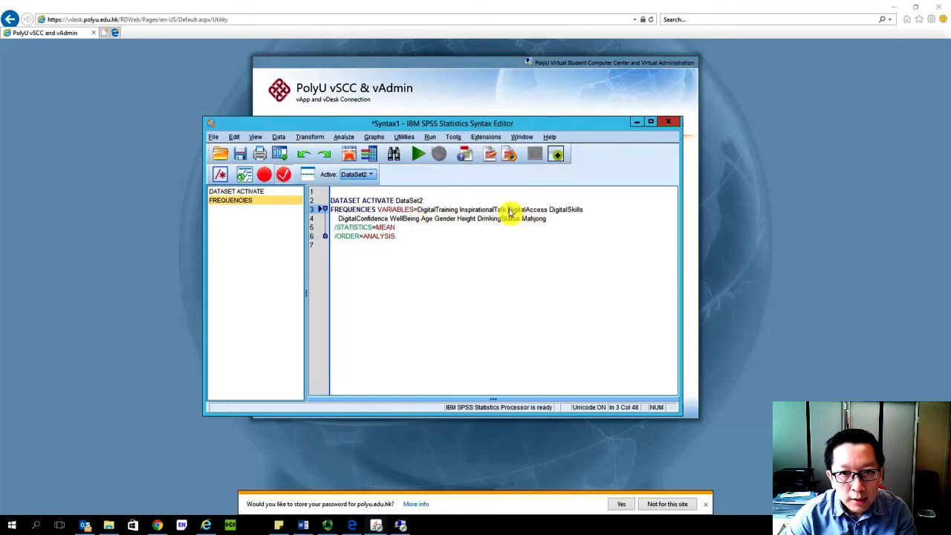
click(509, 211)
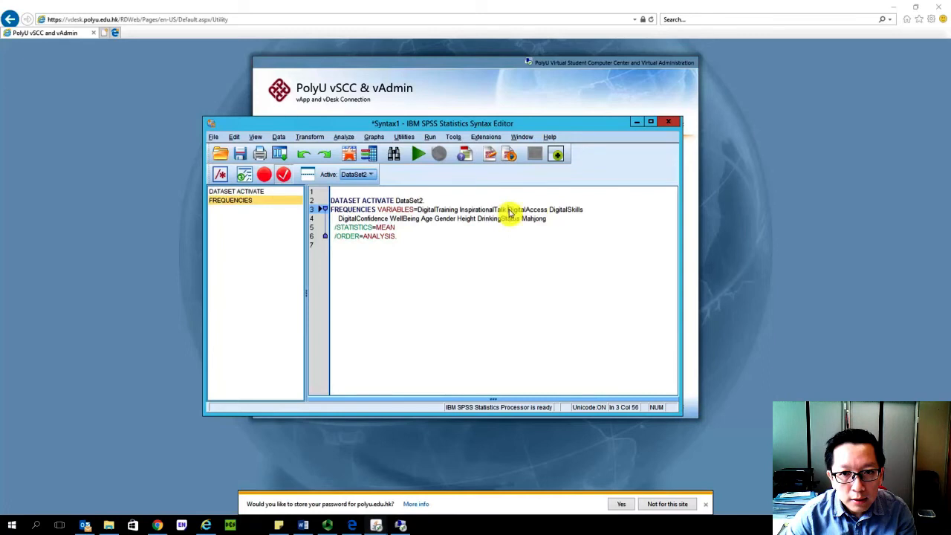
drag(508, 210, 547, 213)
key(Delete)
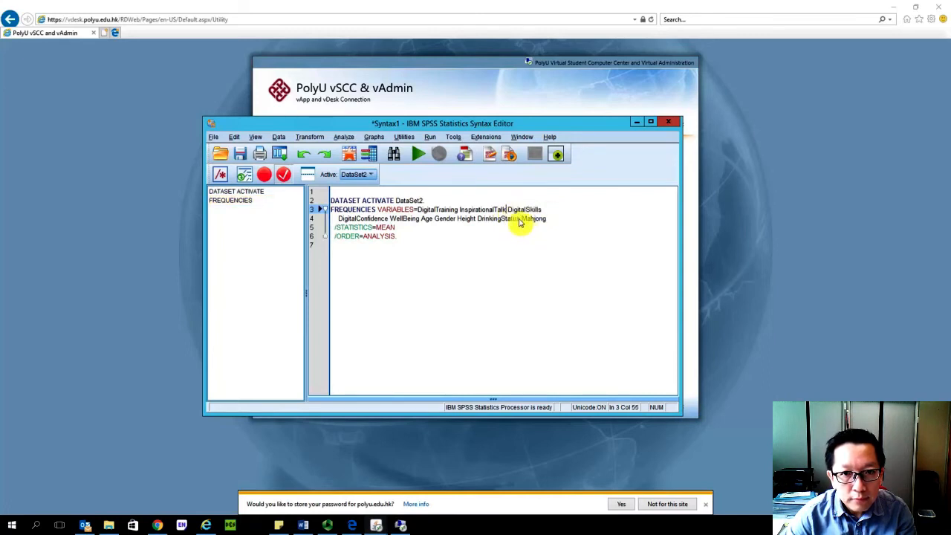
drag(524, 221, 338, 223)
key(Delete)
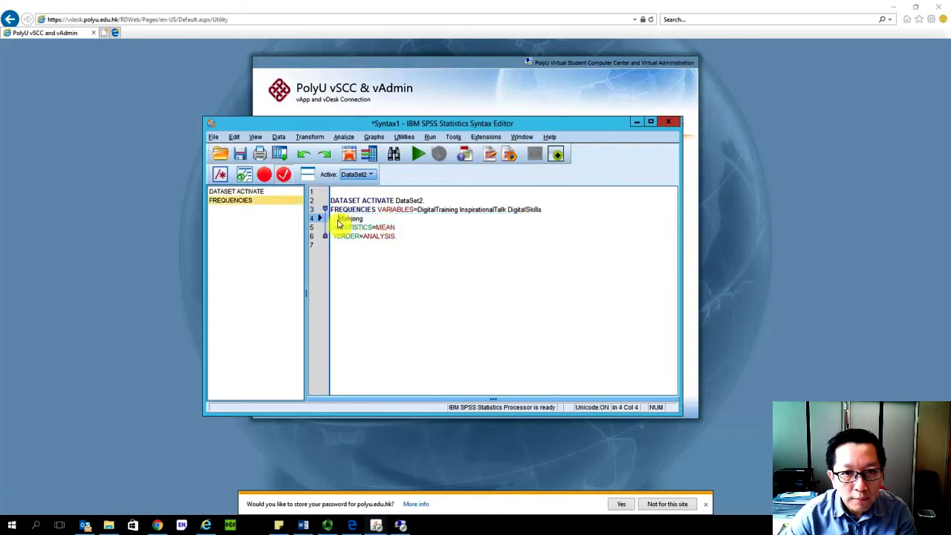
- Join Mahjong onto the same line after DigitalSkills and run the entire shortened syntax block
key(BackSpace)
key(BackSpace)
key(BackSpace)
key(BackSpace)
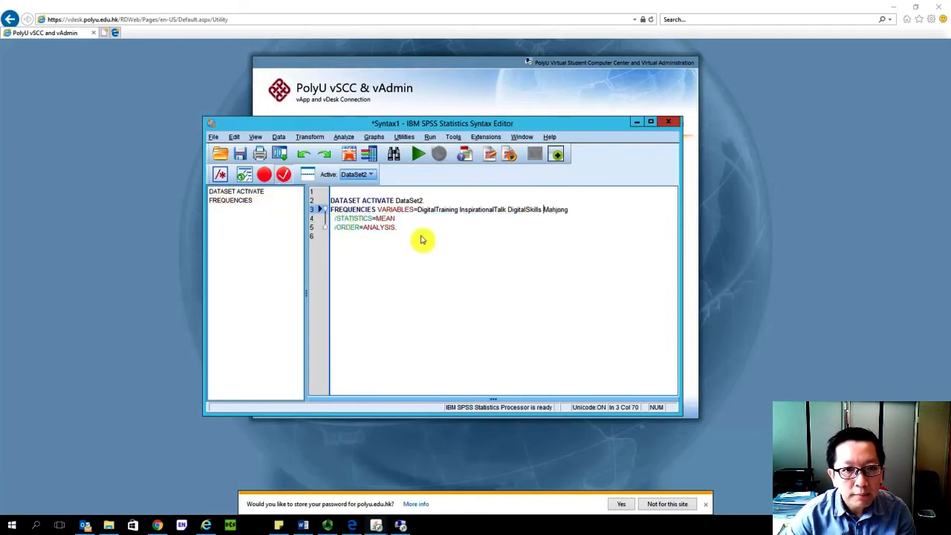
drag(405, 231, 332, 200)
click(419, 153)
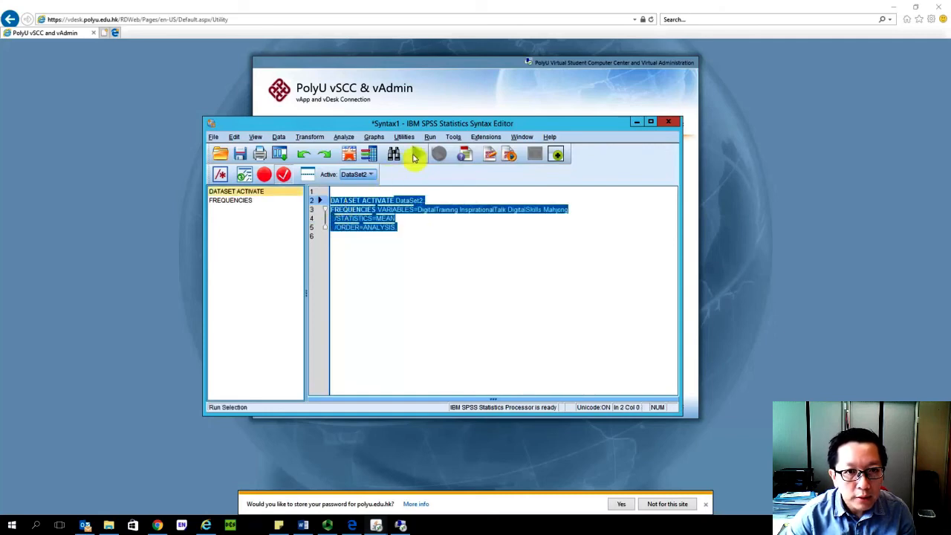